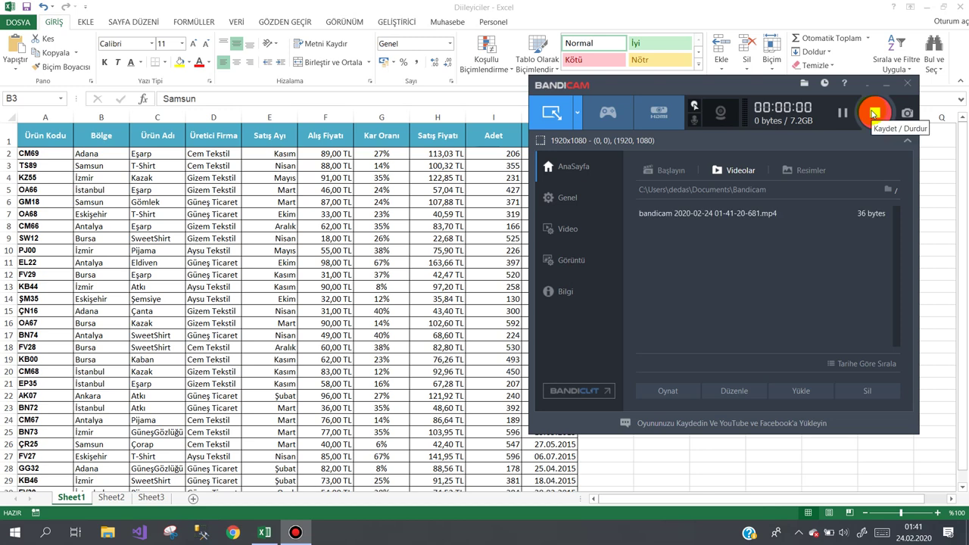
- Start recording and browse the sales data, selecting rows 19 to 31, then clear the selection
{"action": "left_click", "coordinate": [873, 113]}
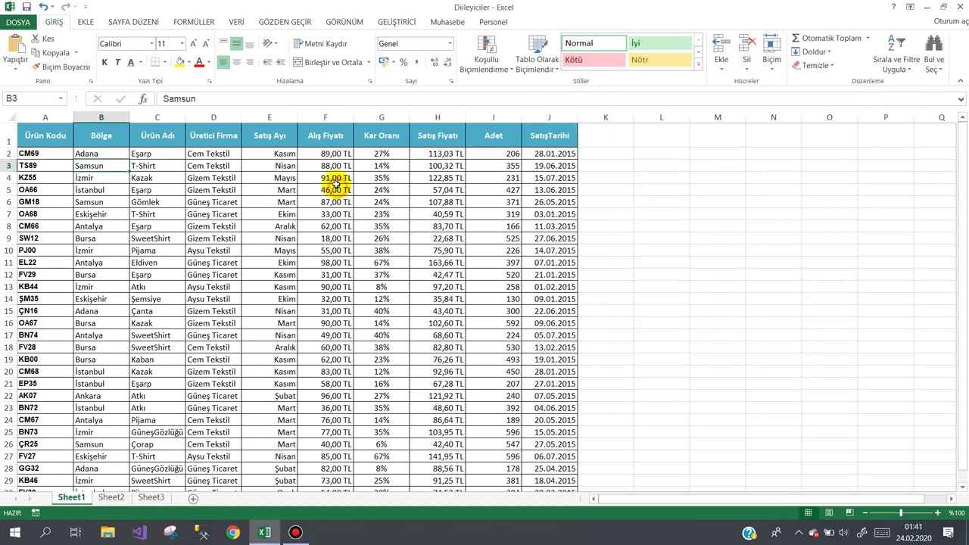
{"action": "left_click", "coordinate": [277, 213]}
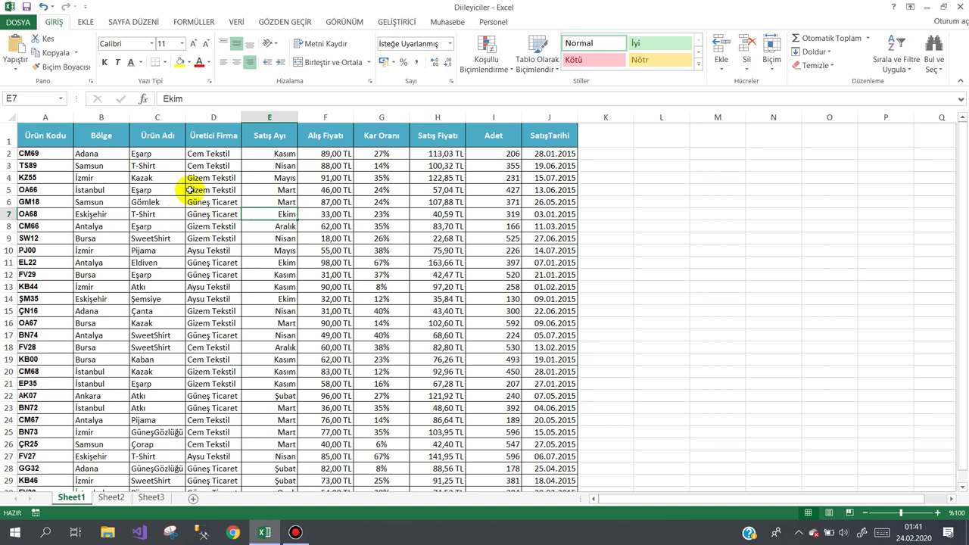
{"action": "left_click", "coordinate": [63, 167]}
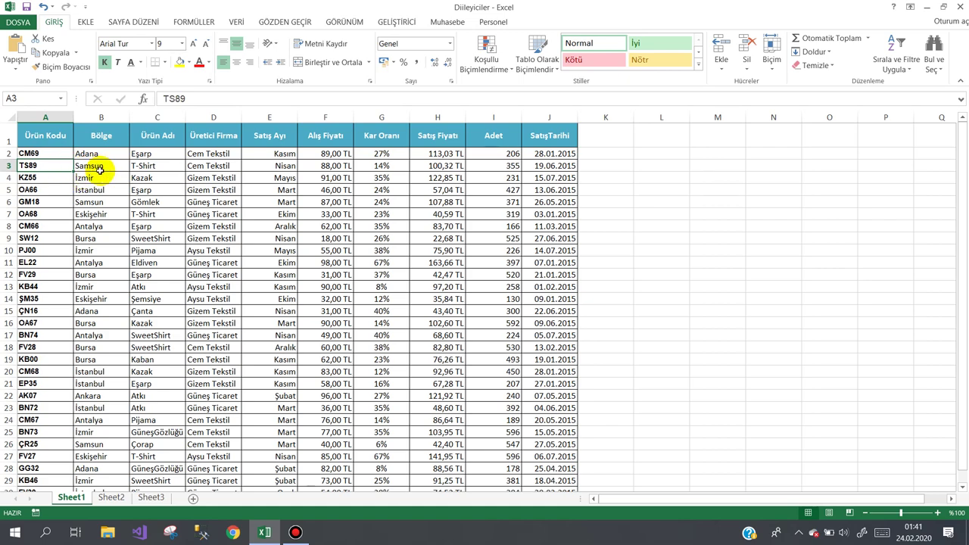
{"action": "scroll", "coordinate": [255, 201], "scroll_direction": "down", "scroll_amount": 3}
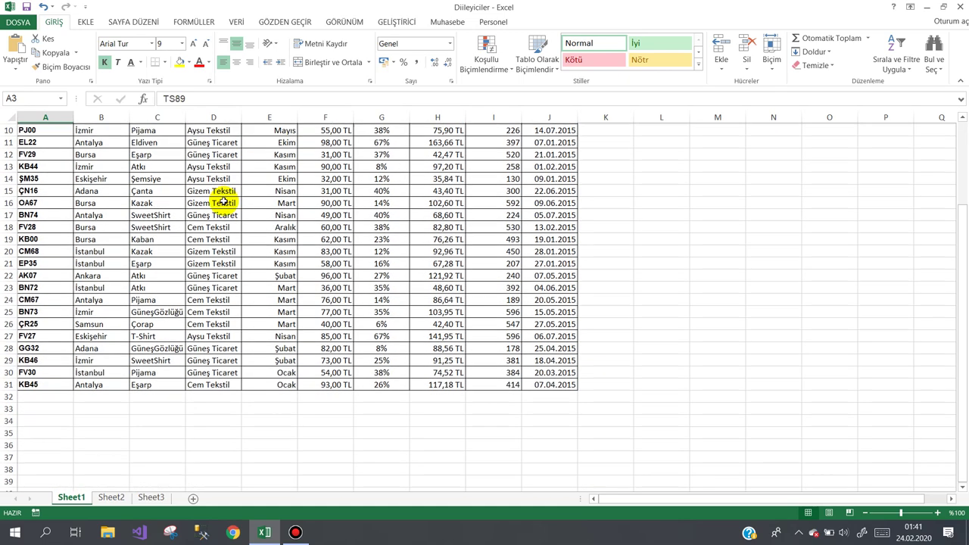
{"action": "scroll", "coordinate": [224, 201], "scroll_direction": "up", "scroll_amount": 3}
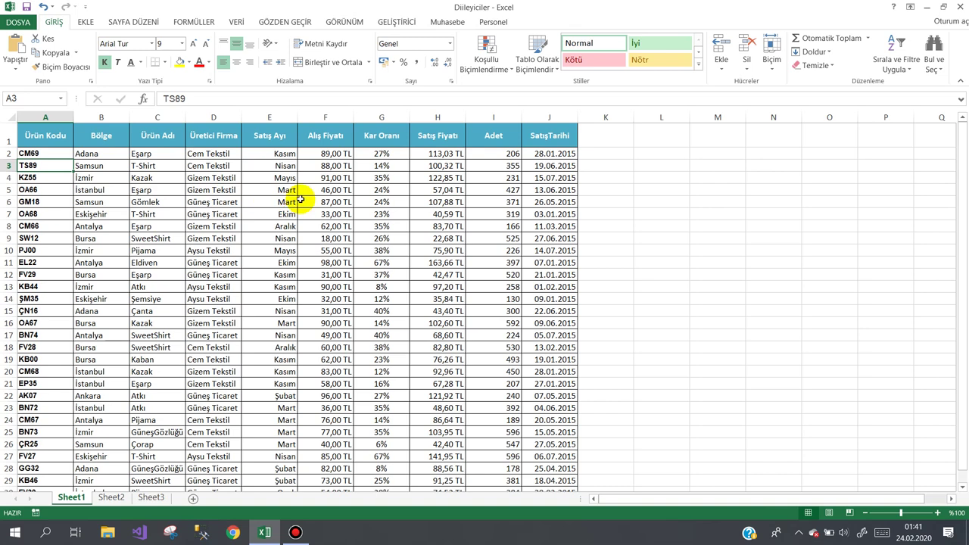
{"action": "scroll", "coordinate": [218, 189], "scroll_direction": "down", "scroll_amount": 5}
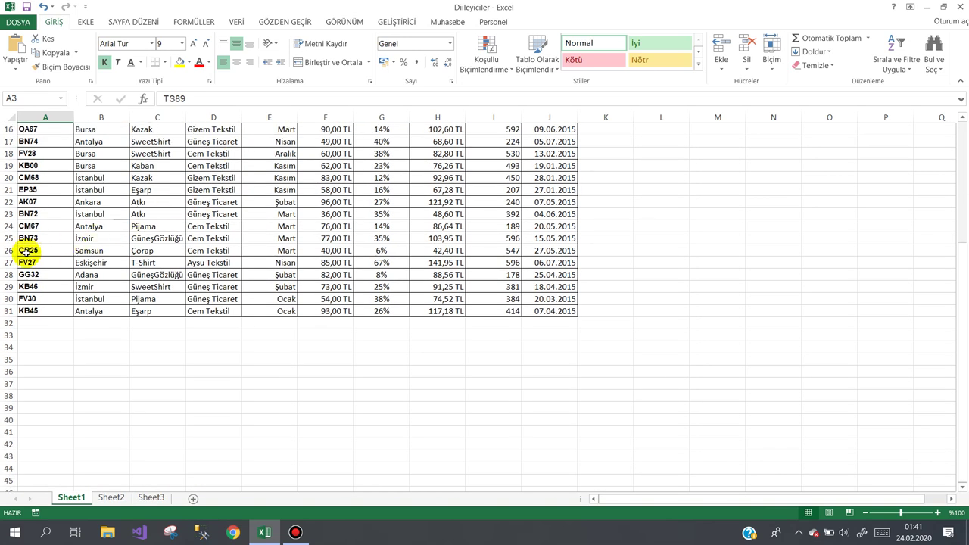
{"action": "mouse_move", "coordinate": [30, 165]}
{"action": "left_mouse_down"}
{"action": "mouse_move", "coordinate": [559, 311]}
{"action": "mouse_move", "coordinate": [578, 469]}
{"action": "left_mouse_up"}
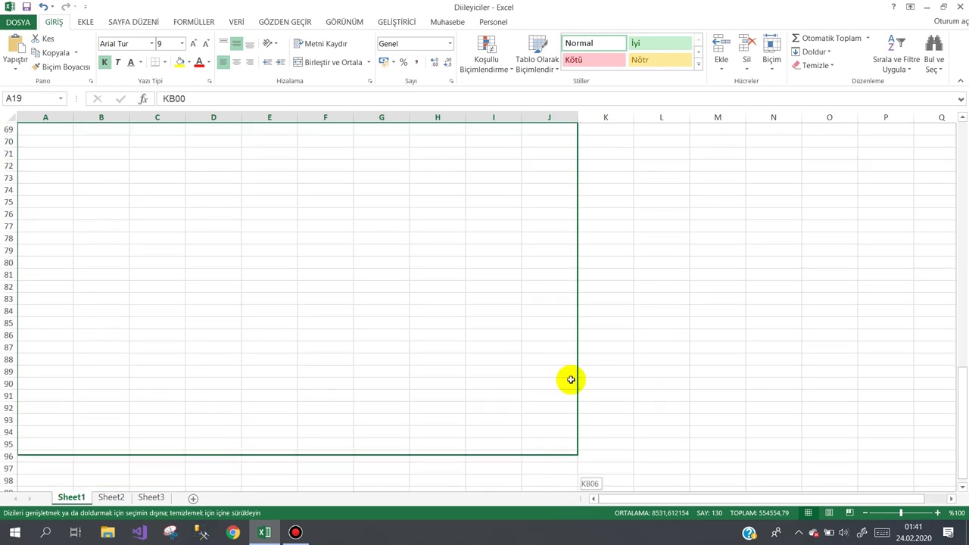
{"action": "scroll", "coordinate": [614, 265], "scroll_direction": "up", "scroll_amount": 8}
{"action": "scroll", "coordinate": [614, 246], "scroll_direction": "up", "scroll_amount": 8}
{"action": "scroll", "coordinate": [612, 238], "scroll_direction": "up", "scroll_amount": 8}
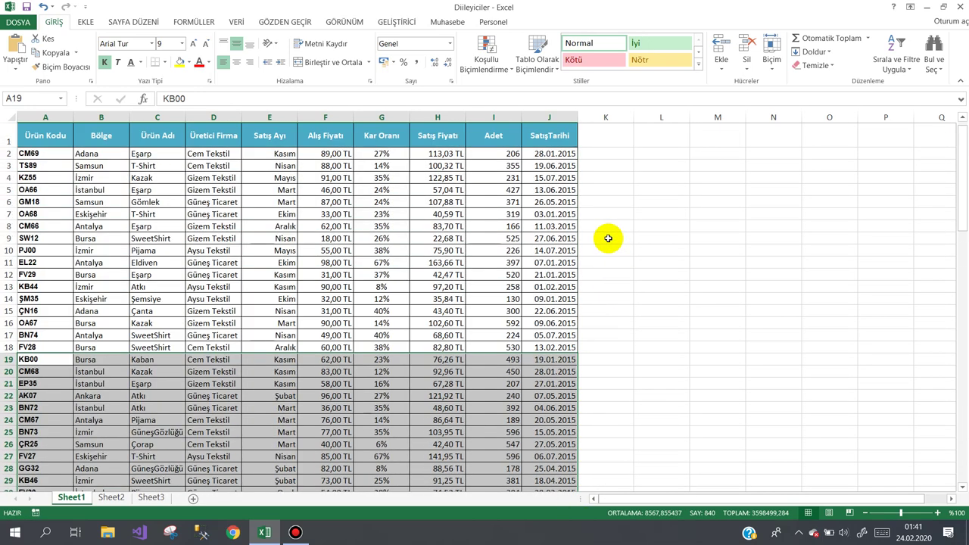
{"action": "left_click", "coordinate": [238, 177]}
- Turn on column filters for the table's header row
{"action": "left_click_drag", "start_coordinate": [45, 135], "coordinate": [550, 135]}
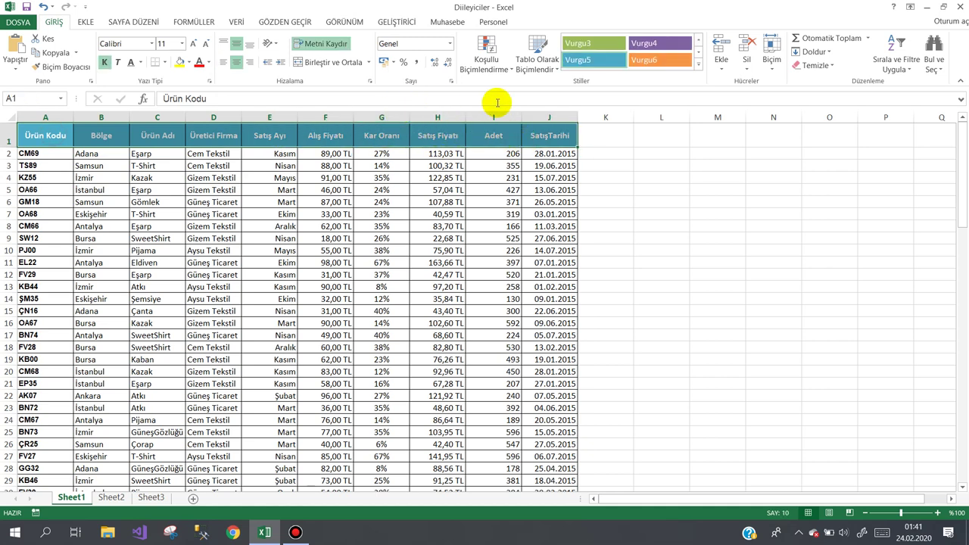
{"action": "left_click", "coordinate": [894, 69]}
{"action": "left_click", "coordinate": [900, 129]}
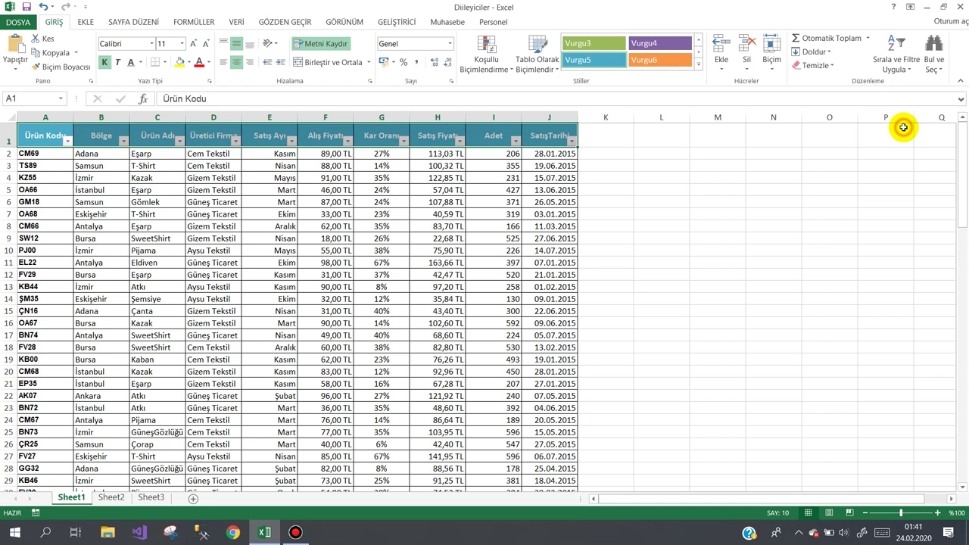
- Filter the Üretici Firma column to show only Aysu Tekstil rows
{"action": "left_click", "coordinate": [235, 200]}
{"action": "left_click", "coordinate": [235, 141]}
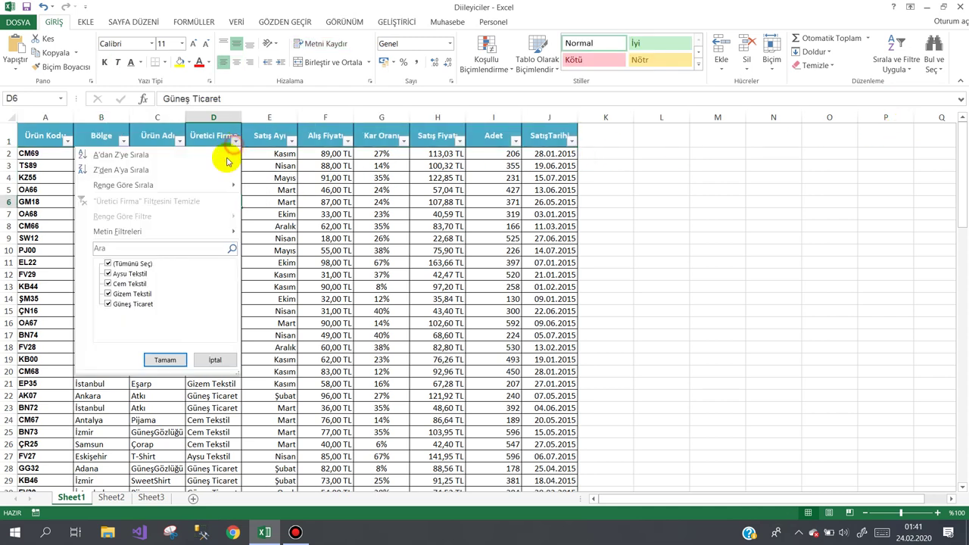
{"action": "left_click", "coordinate": [117, 263]}
{"action": "left_click", "coordinate": [110, 274]}
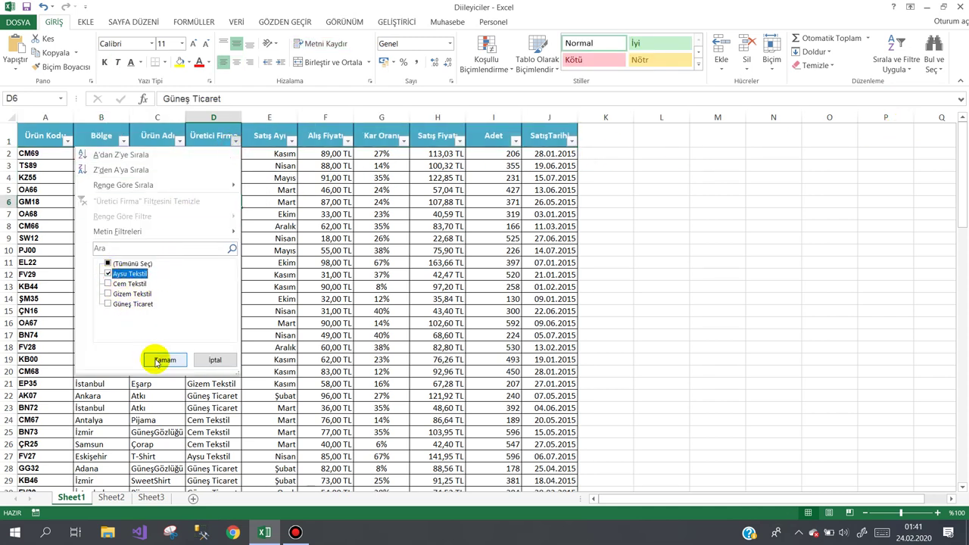
{"action": "left_click", "coordinate": [158, 361]}
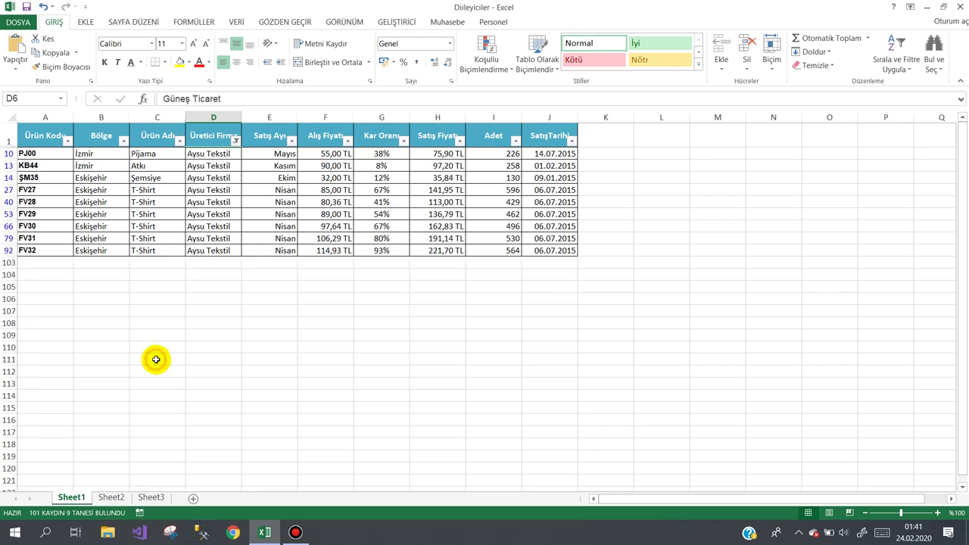
- Clear the Üretici Firma filter so all records show again
{"action": "left_click", "coordinate": [235, 141]}
{"action": "left_click", "coordinate": [125, 201]}
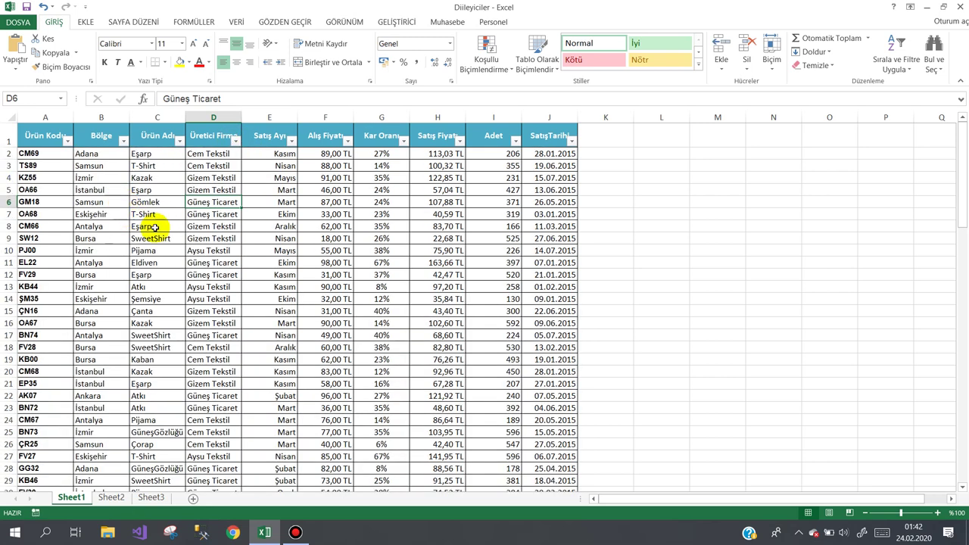
{"action": "left_click", "coordinate": [125, 191]}
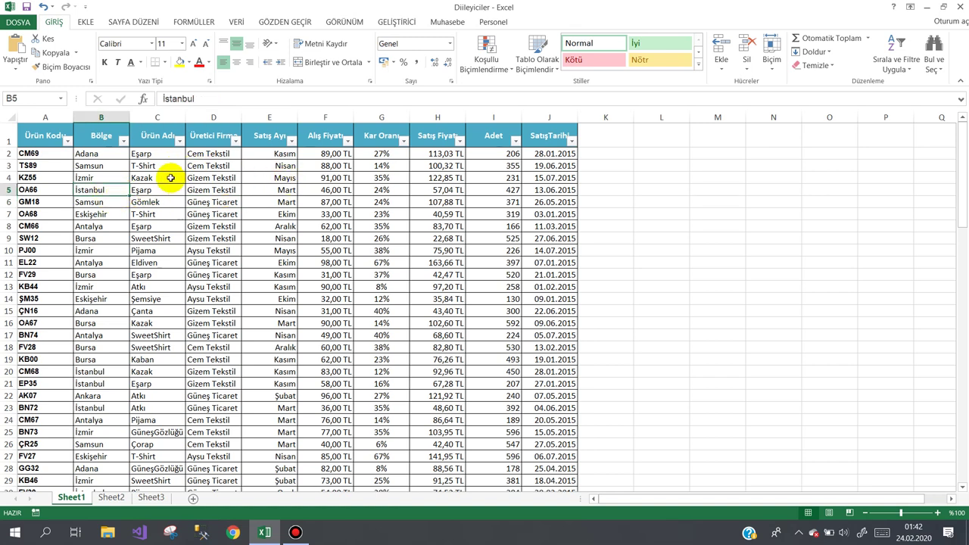
- Switch off the header-row filters on A1:J1, then select the data range A1:J102
{"action": "left_click", "coordinate": [40, 138]}
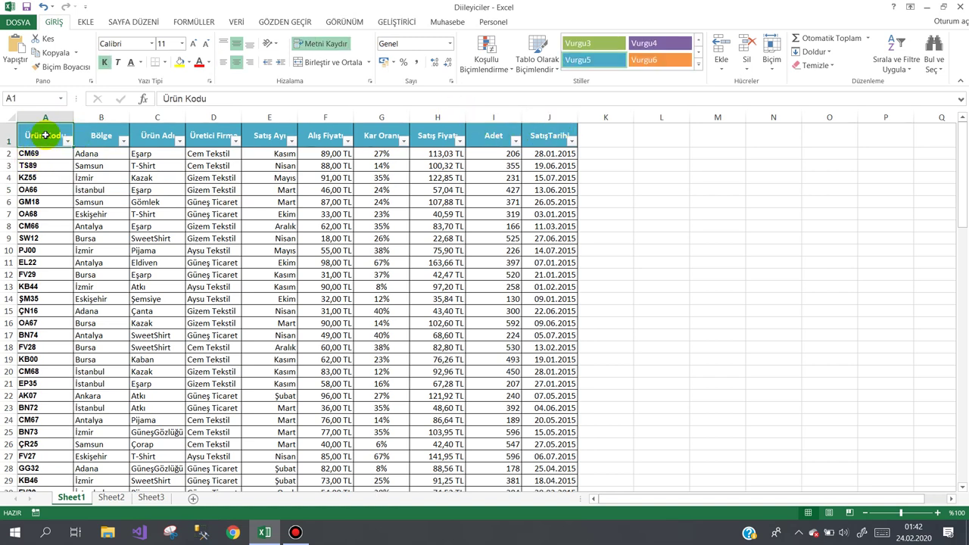
{"action": "left_click_drag", "start_coordinate": [30, 141], "coordinate": [556, 138]}
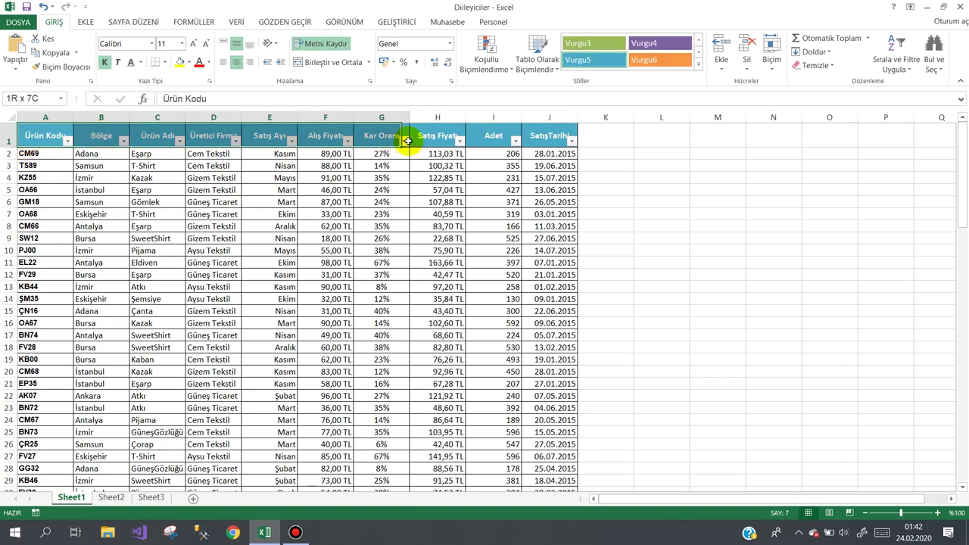
{"action": "left_click", "coordinate": [897, 59]}
{"action": "left_click", "coordinate": [269, 202]}
{"action": "left_click", "coordinate": [46, 138]}
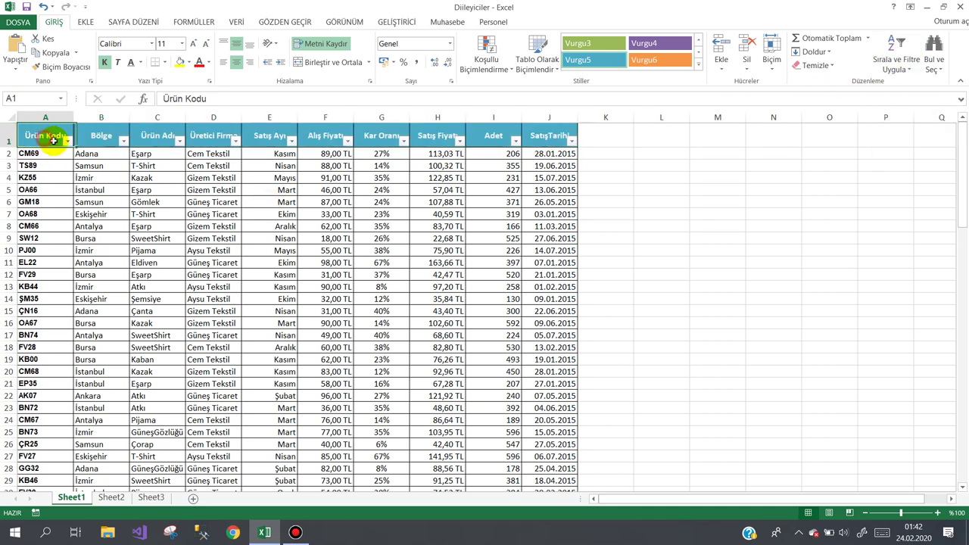
{"action": "left_click", "coordinate": [880, 60]}
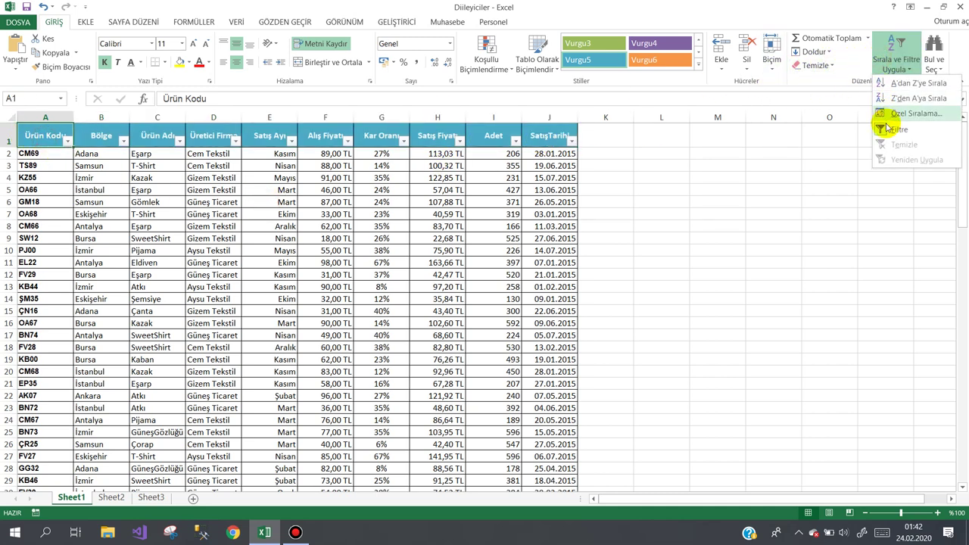
{"action": "left_click", "coordinate": [884, 136]}
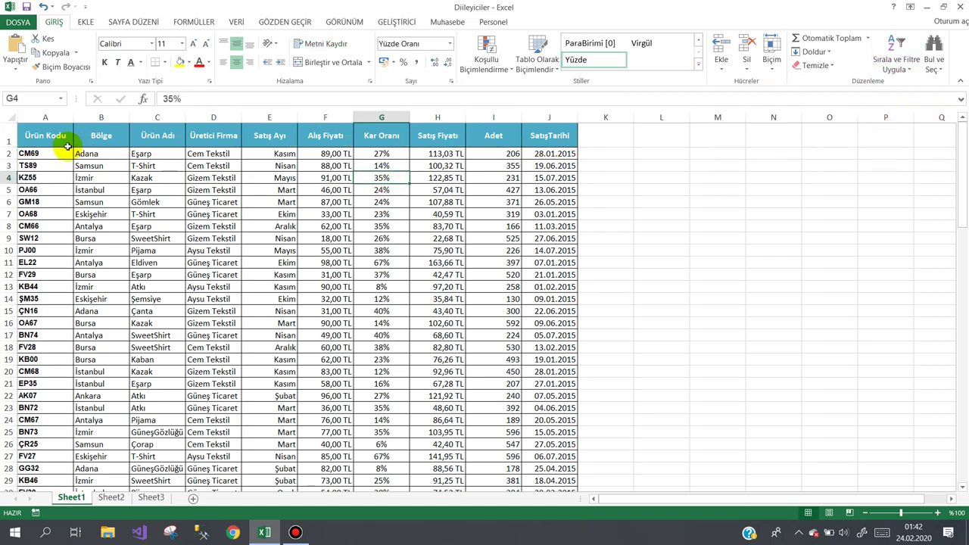
{"action": "left_click_drag", "start_coordinate": [57, 137], "coordinate": [558, 537]}
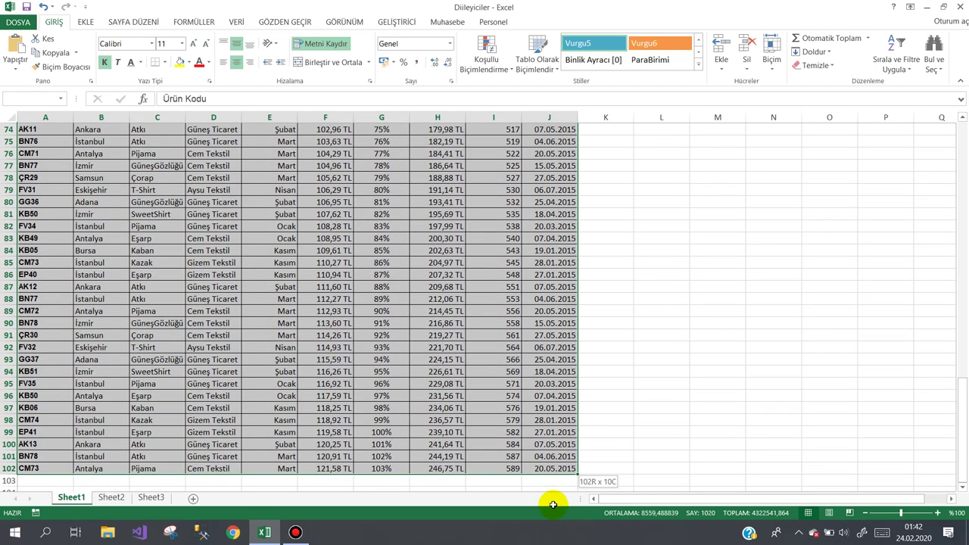
{"action": "left_click_drag", "start_coordinate": [558, 537], "coordinate": [558, 457]}
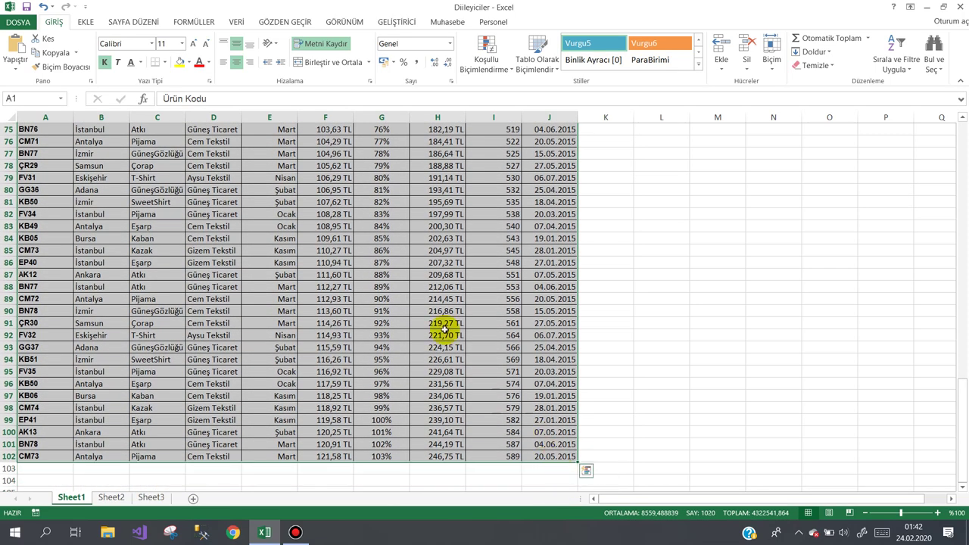
- Convert the range $A$1:$J$102 into table Tablo1 with a header row
{"action": "left_click", "coordinate": [90, 24]}
{"action": "left_click", "coordinate": [88, 50]}
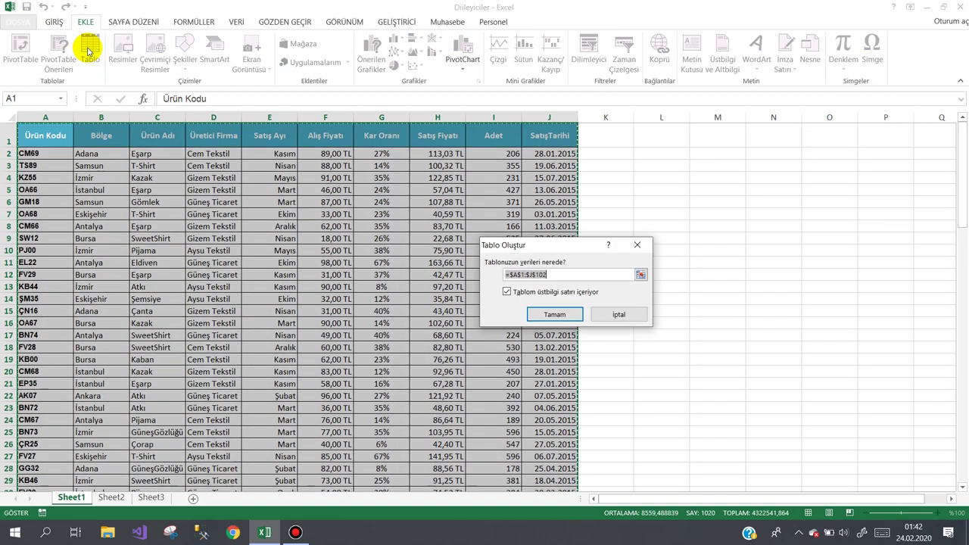
{"action": "left_click", "coordinate": [545, 315]}
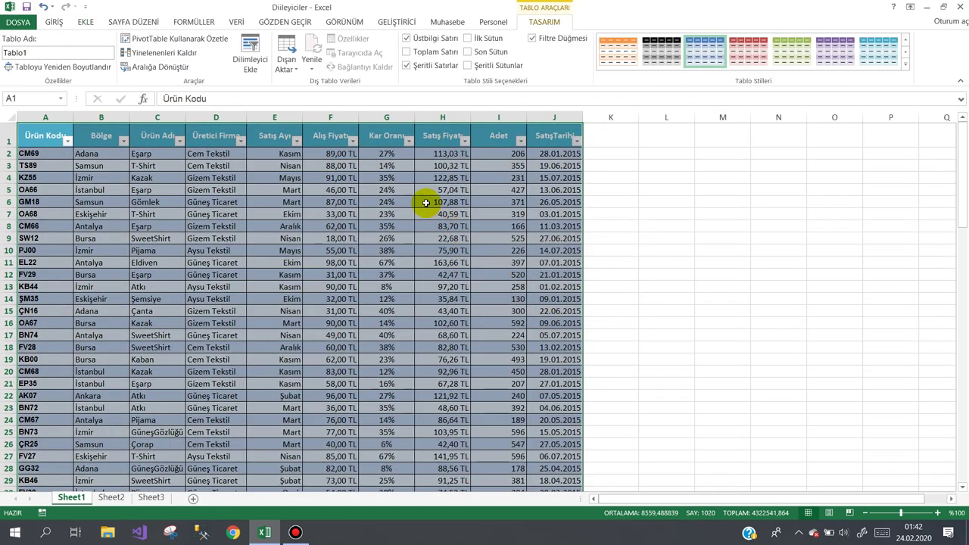
{"action": "left_click", "coordinate": [295, 167]}
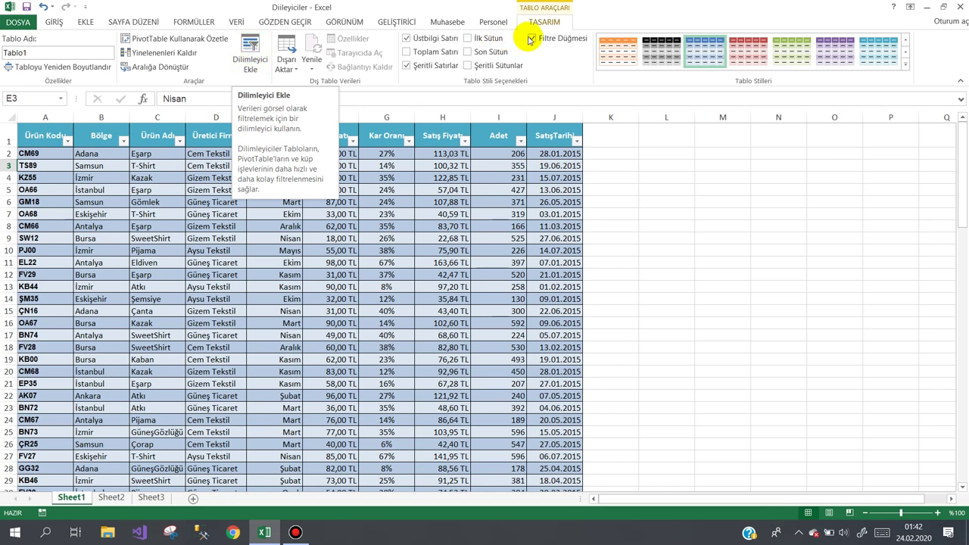
- Open Insert Slicers for Tablo1, move the dialog aside, and choose the Üretici Firma field
{"action": "left_click", "coordinate": [89, 22]}
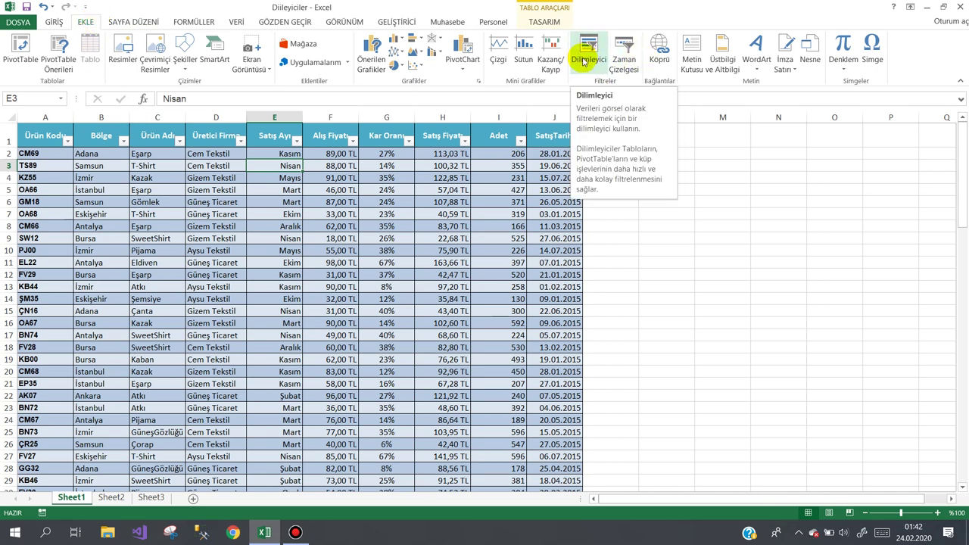
{"action": "left_click", "coordinate": [583, 62]}
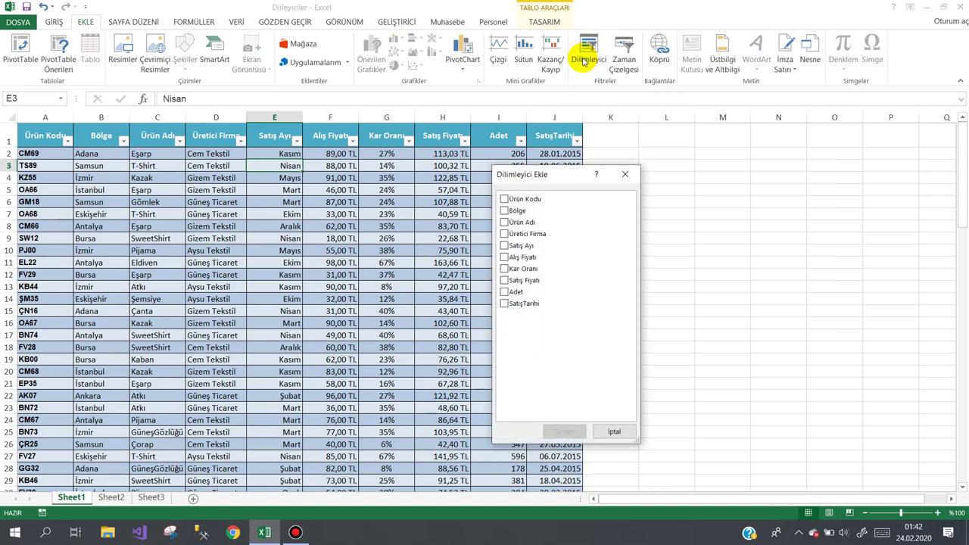
{"action": "left_click_drag", "start_coordinate": [546, 174], "coordinate": [690, 174]}
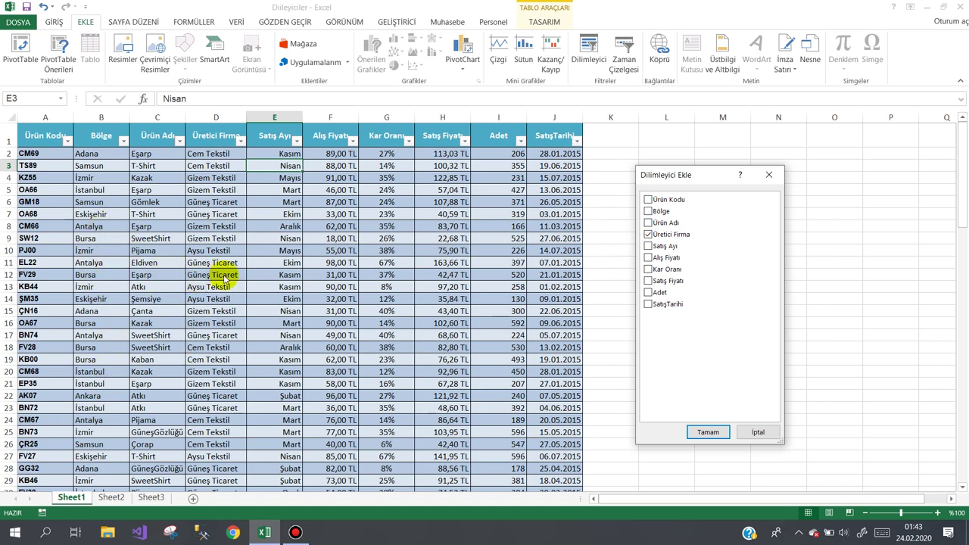
- Add the Üretici Firma slicer at column K, give it the orange style, and shorten it
{"action": "left_click", "coordinate": [701, 438]}
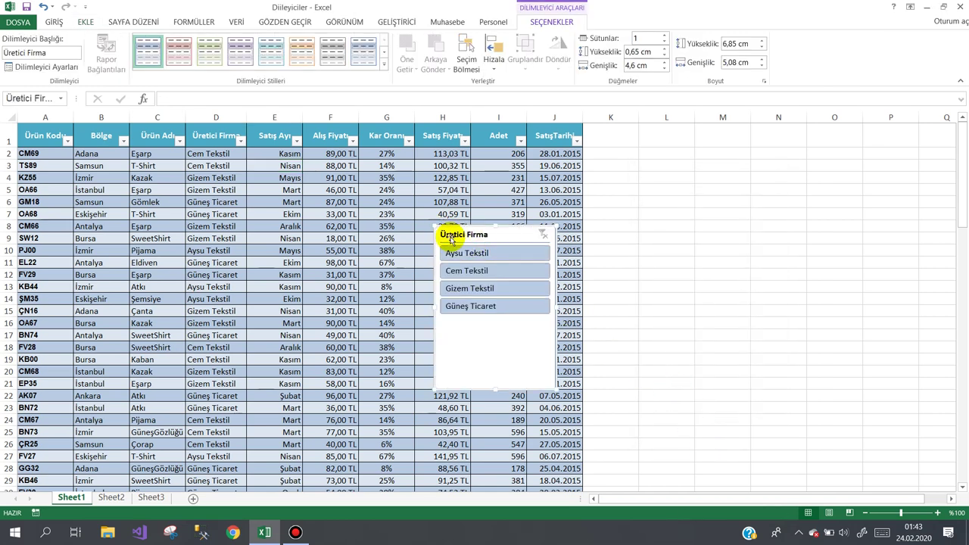
{"action": "left_click_drag", "start_coordinate": [455, 236], "coordinate": [607, 137]}
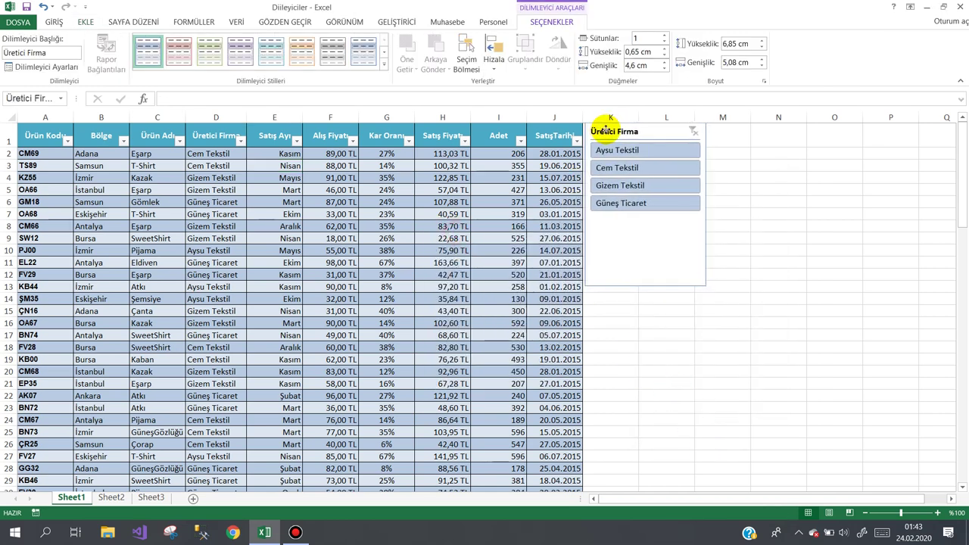
{"action": "left_click", "coordinate": [384, 53]}
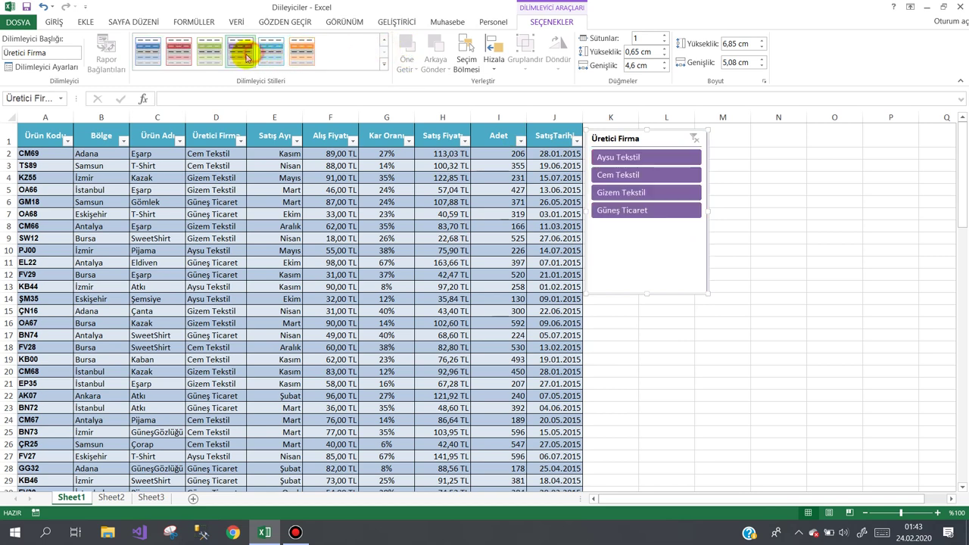
{"action": "left_click", "coordinate": [271, 51]}
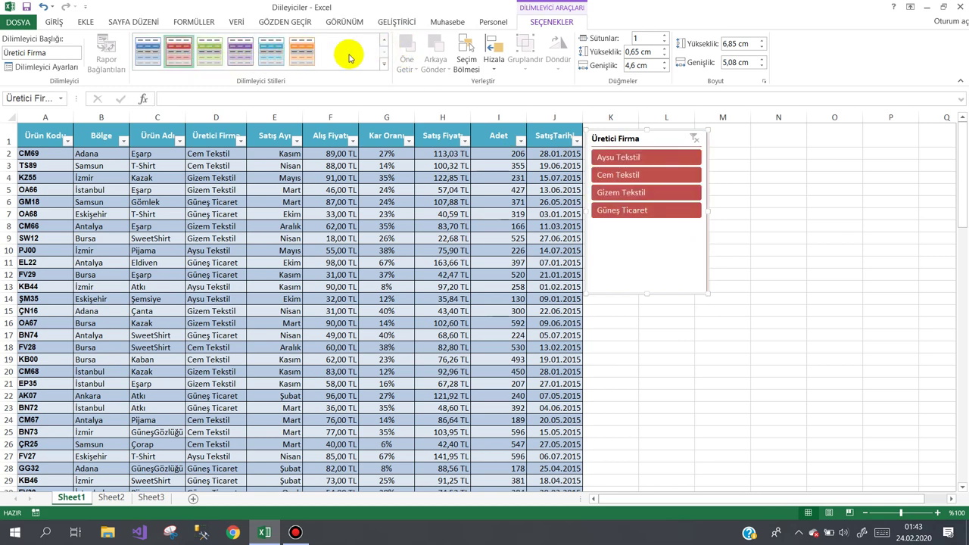
{"action": "left_click", "coordinate": [302, 53]}
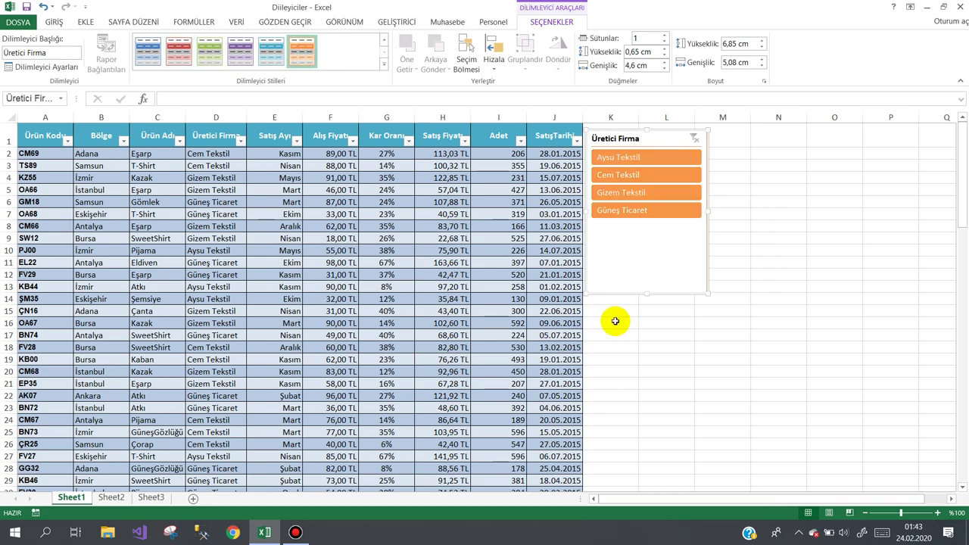
{"action": "left_click_drag", "start_coordinate": [648, 294], "coordinate": [649, 224]}
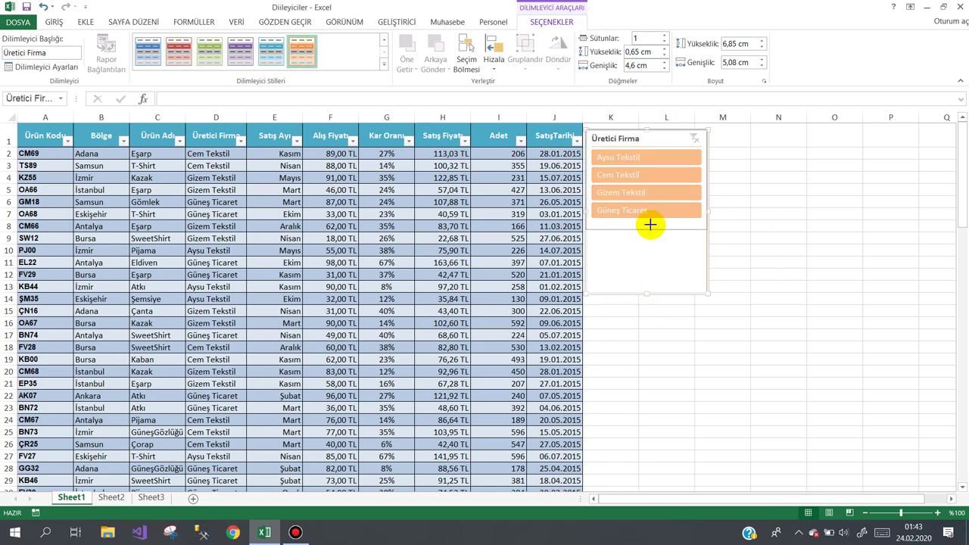
- Deselect the slicer and zoom the sheet in to 120%
{"action": "left_click", "coordinate": [771, 169]}
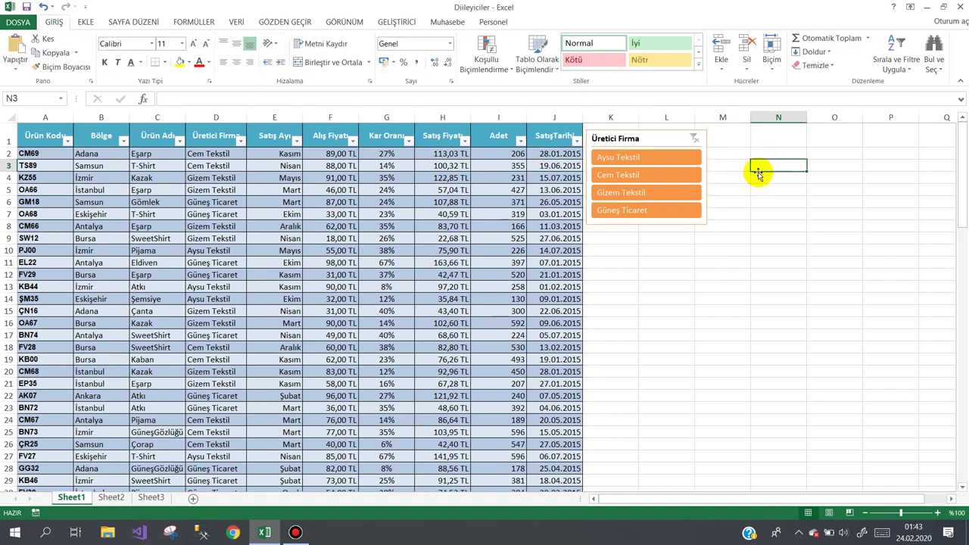
{"action": "left_click", "coordinate": [629, 252]}
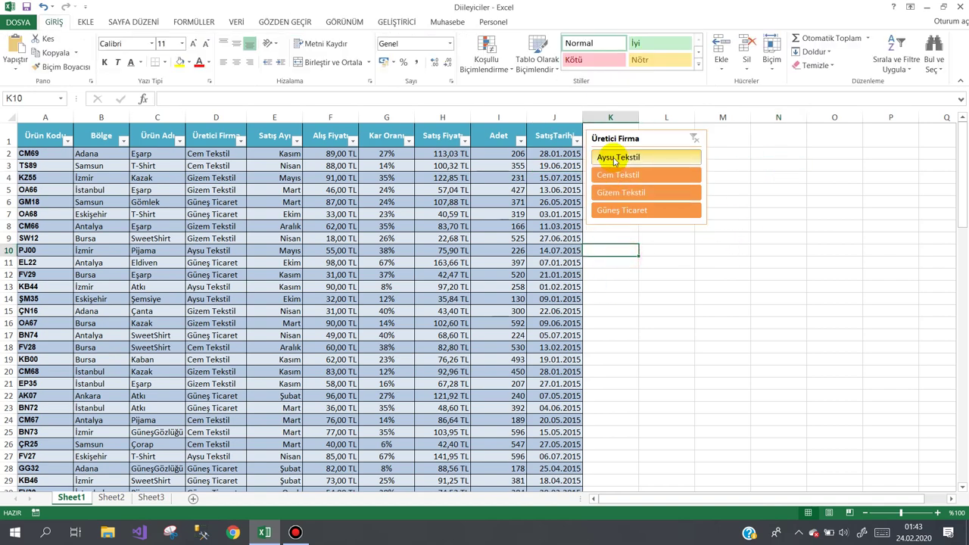
{"action": "left_click", "coordinate": [938, 514]}
{"action": "left_click", "coordinate": [937, 513]}
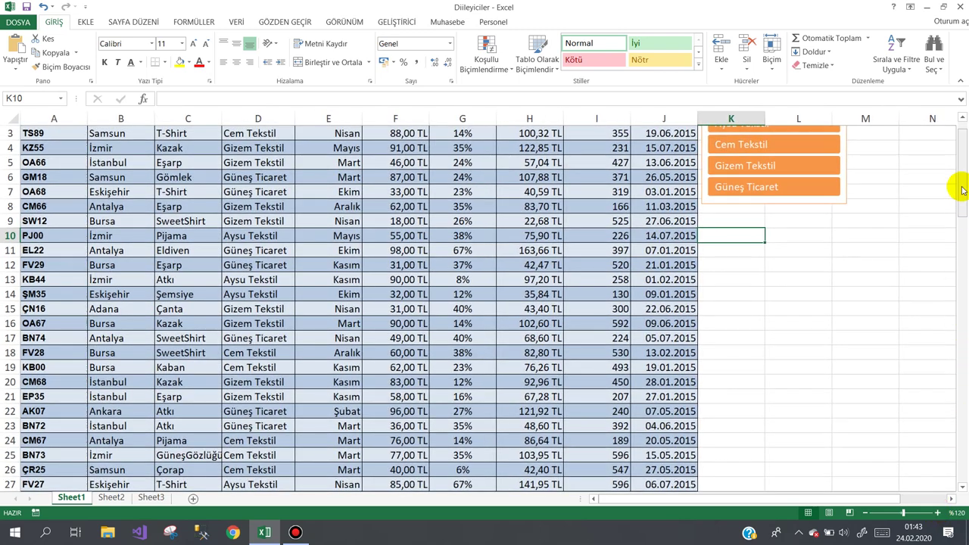
{"action": "left_click_drag", "start_coordinate": [963, 191], "coordinate": [960, 147]}
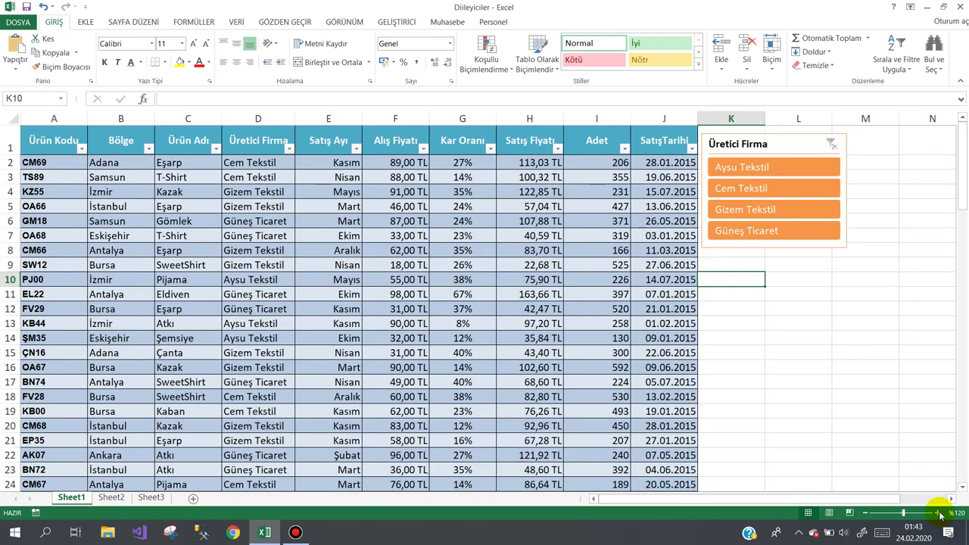
- Filter by Aysu Tekstil, Cem Tekstil, Gizem Tekstil and Güneş Ticaret in turn, then clear the slicer filter
{"action": "left_click", "coordinate": [725, 167]}
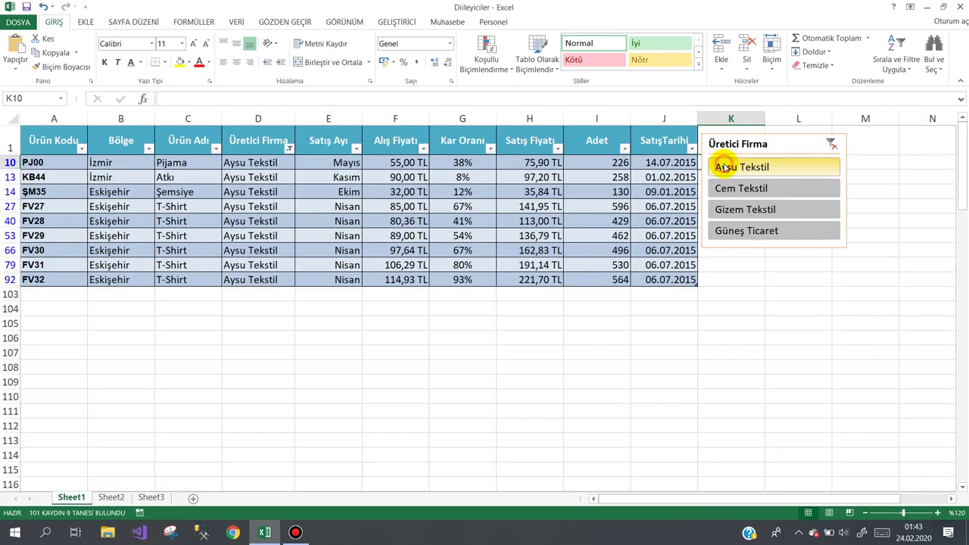
{"action": "left_click", "coordinate": [731, 190]}
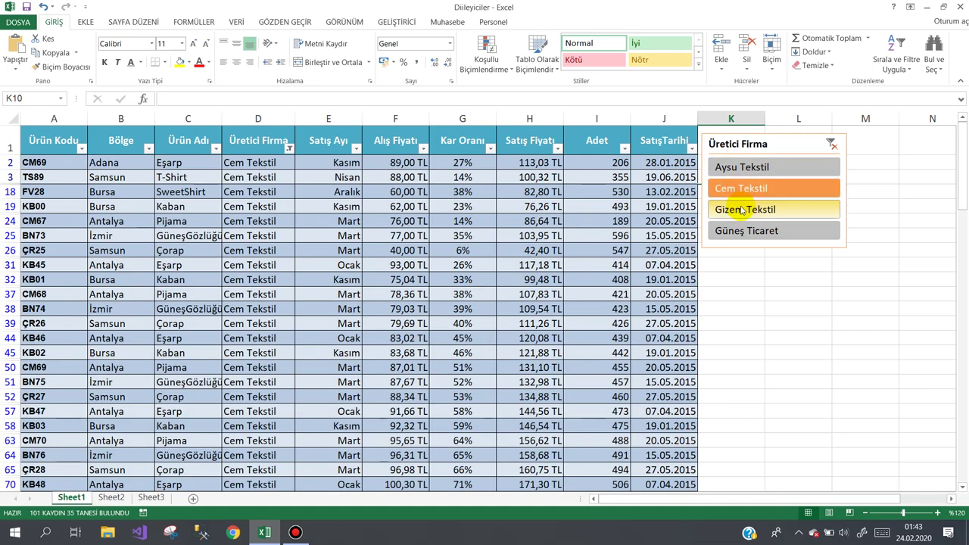
{"action": "left_click", "coordinate": [740, 210]}
{"action": "left_click", "coordinate": [738, 231]}
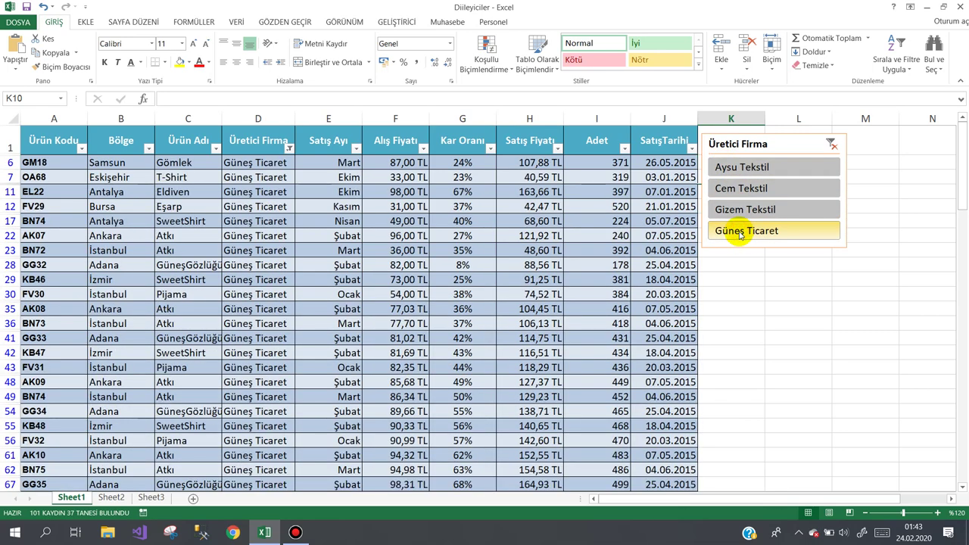
{"action": "left_click", "coordinate": [738, 168]}
{"action": "left_click", "coordinate": [731, 189]}
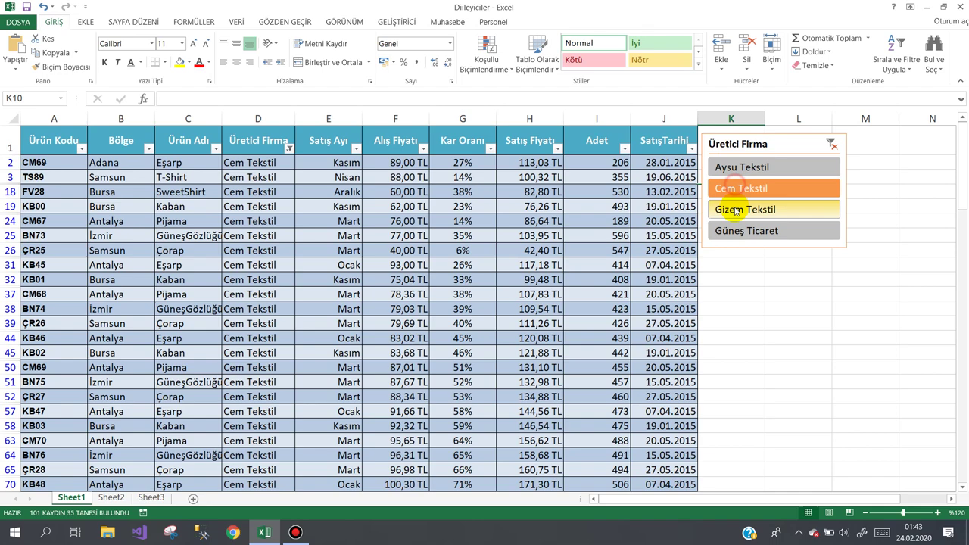
{"action": "left_click", "coordinate": [743, 168]}
{"action": "left_click", "coordinate": [736, 213]}
{"action": "left_click", "coordinate": [734, 230]}
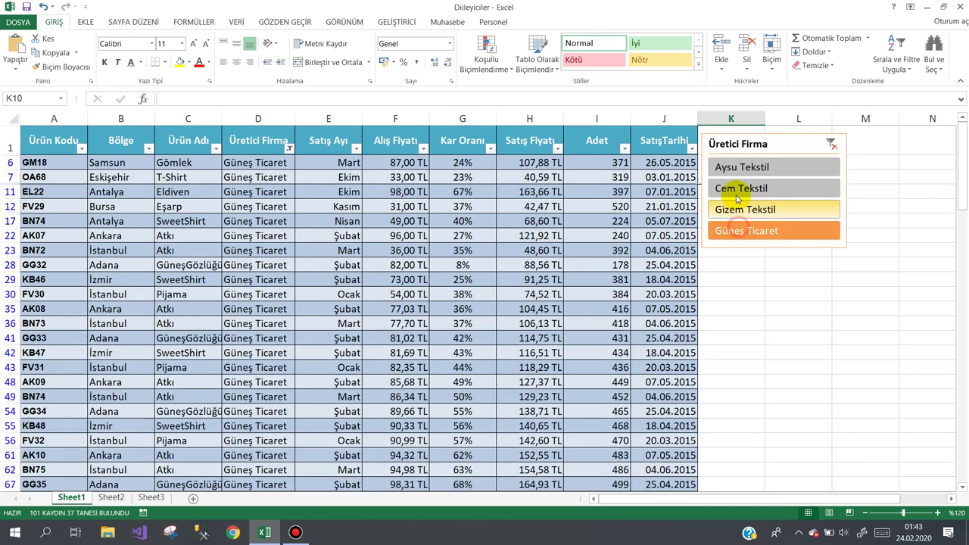
{"action": "left_click", "coordinate": [752, 167]}
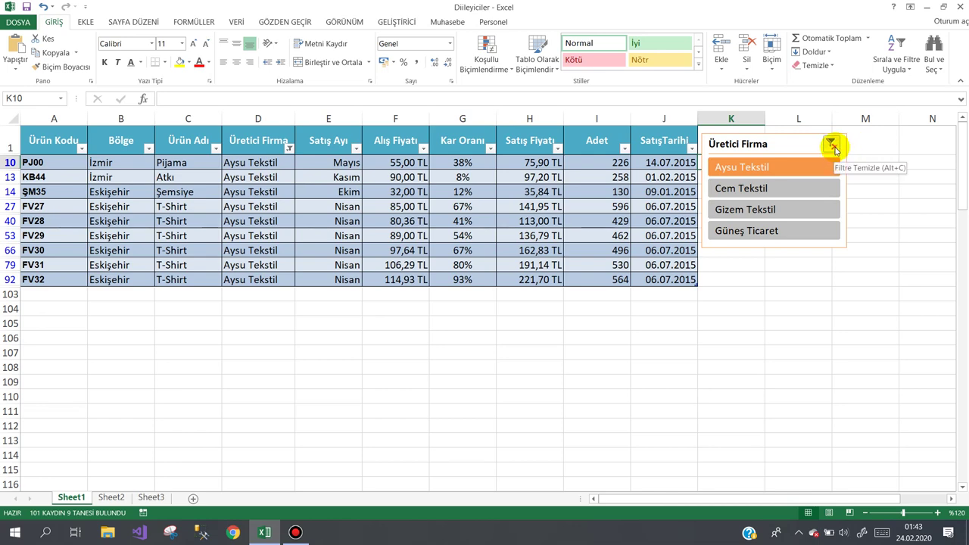
{"action": "left_click", "coordinate": [833, 146]}
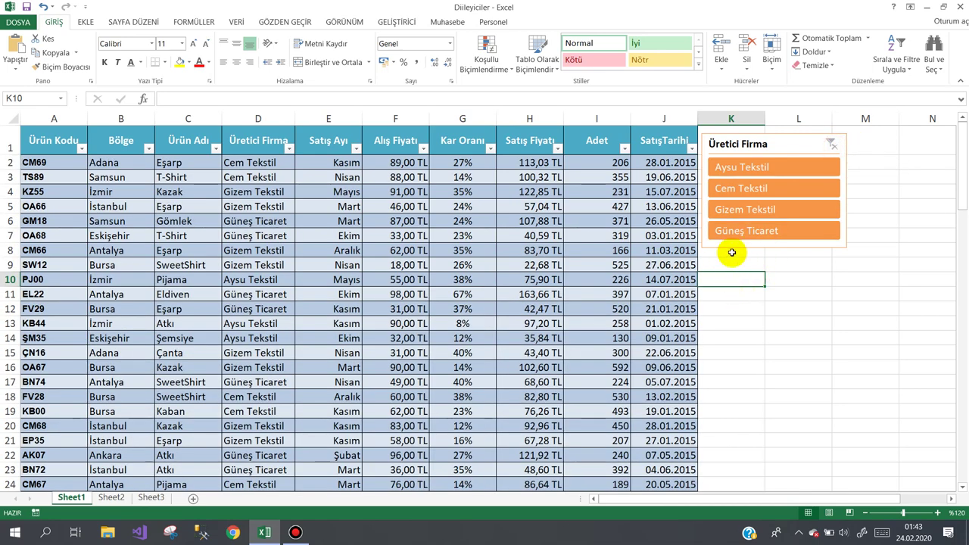
{"action": "left_click_drag", "start_coordinate": [767, 143], "coordinate": [801, 150]}
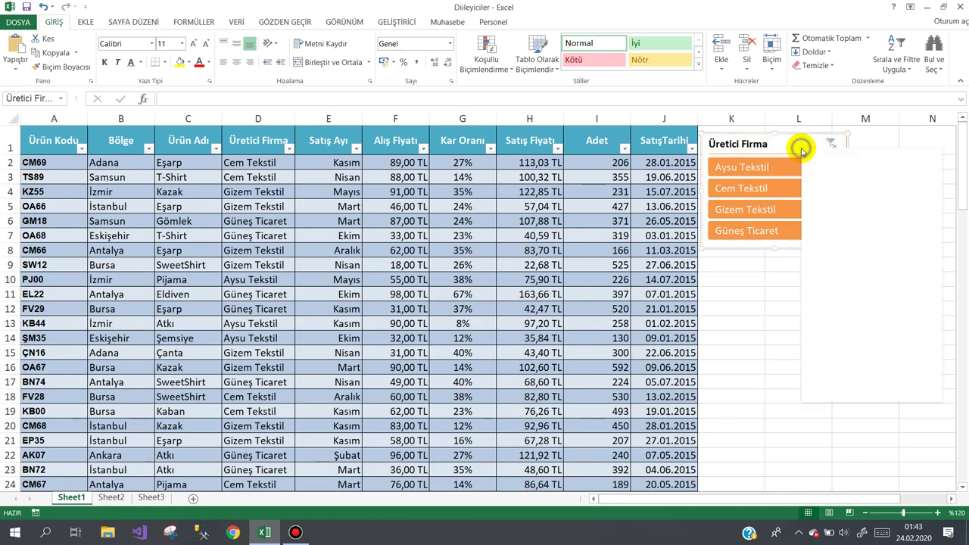
- Enable 'Veri içermeyen öğeleri gizle' in the Üretici Firma slicer's Dilimleyici Ayarları
{"action": "right_click", "coordinate": [805, 150]}
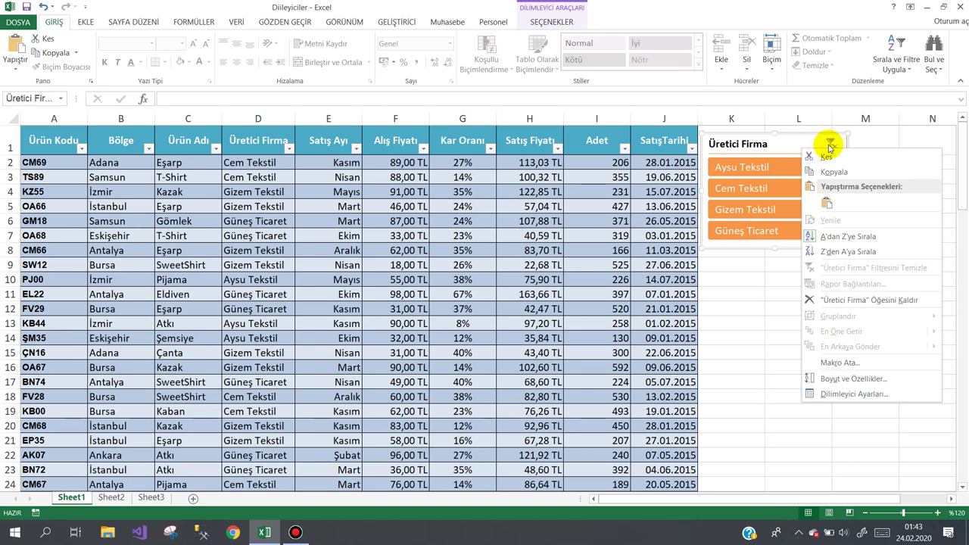
{"action": "left_click", "coordinate": [830, 147]}
{"action": "right_click", "coordinate": [830, 146]}
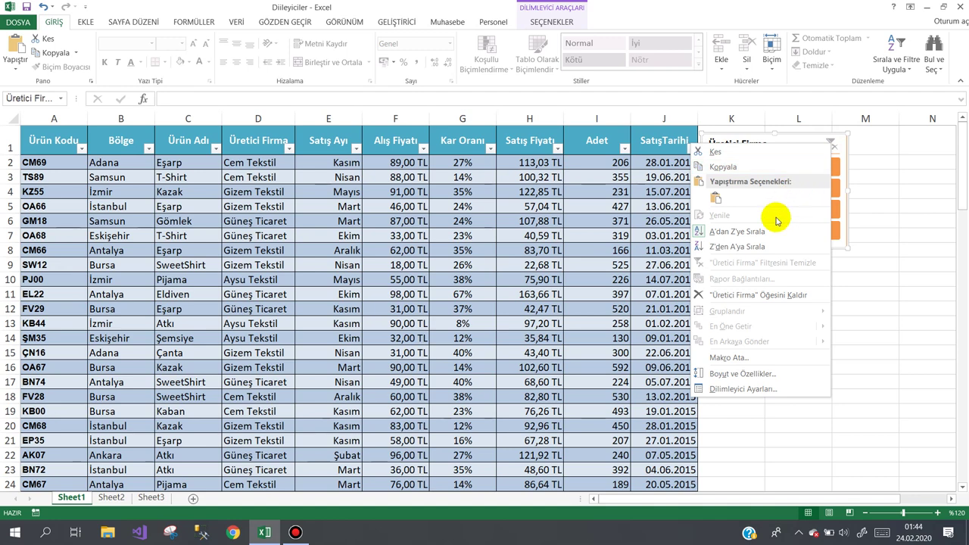
{"action": "left_click", "coordinate": [744, 390]}
{"action": "mouse_move", "coordinate": [755, 323]}
{"action": "left_mouse_down"}
{"action": "mouse_move", "coordinate": [695, 314]}
{"action": "mouse_move", "coordinate": [723, 173]}
{"action": "left_mouse_up"}
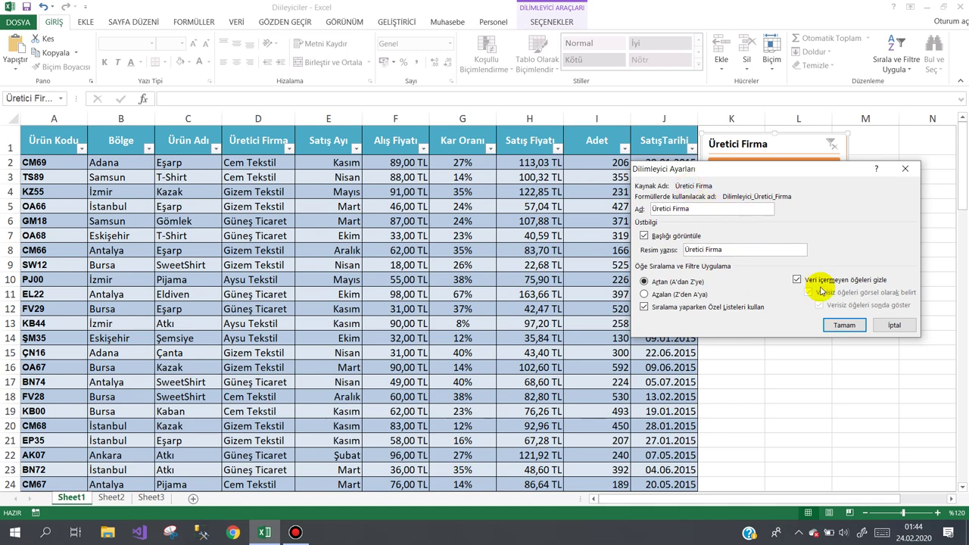
{"action": "left_click", "coordinate": [843, 325]}
{"action": "left_click", "coordinate": [766, 231]}
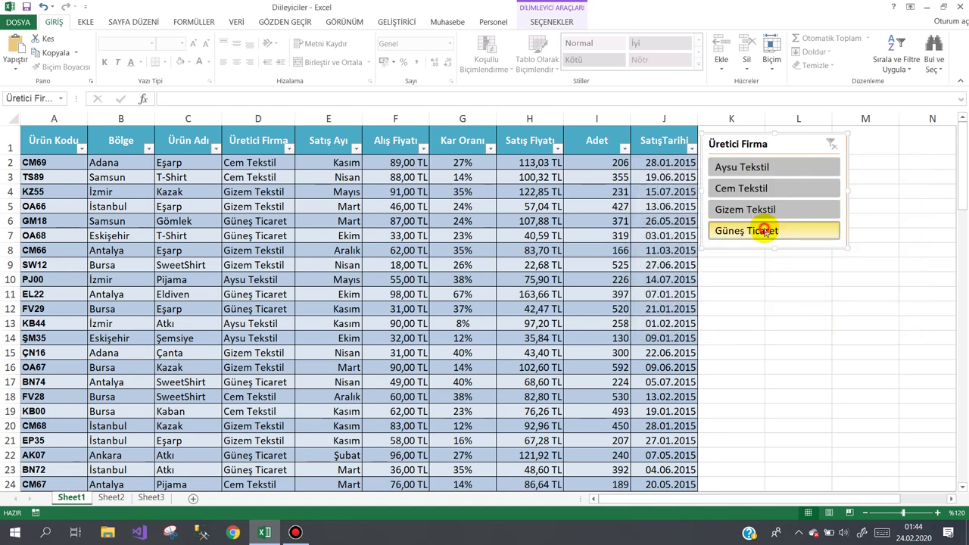
{"action": "left_click", "coordinate": [757, 210]}
{"action": "left_click", "coordinate": [762, 190]}
{"action": "left_click", "coordinate": [759, 167]}
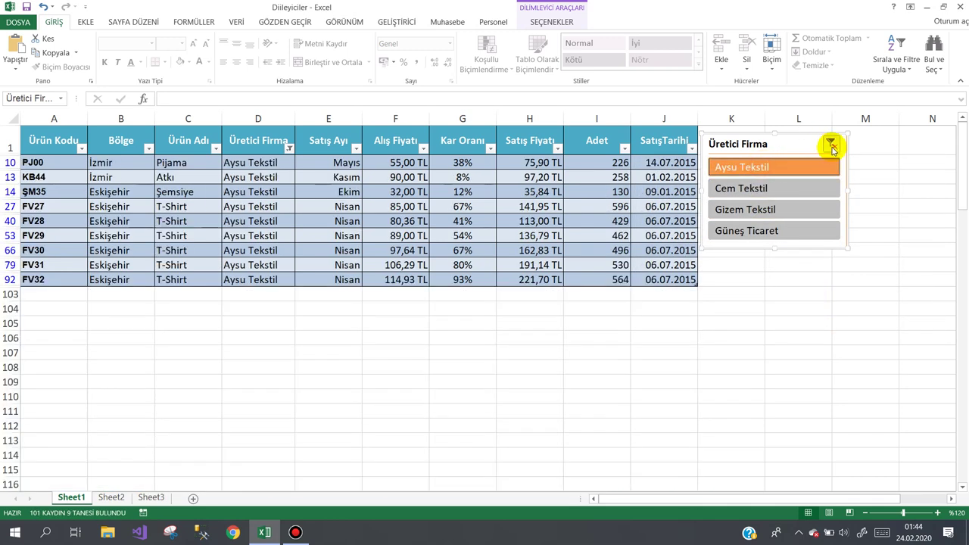
{"action": "left_click", "coordinate": [830, 144]}
{"action": "left_click", "coordinate": [758, 165]}
{"action": "right_click", "coordinate": [757, 165]}
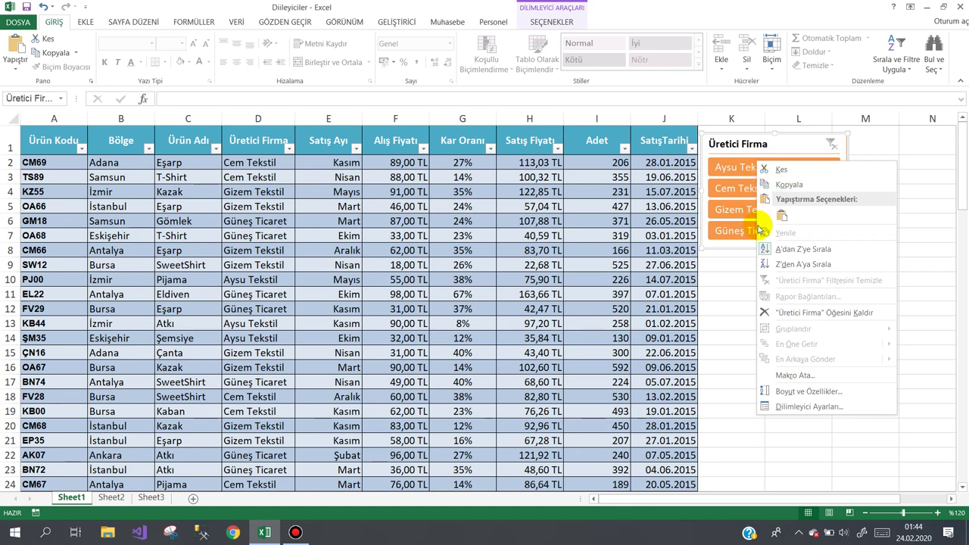
{"action": "left_click", "coordinate": [663, 202]}
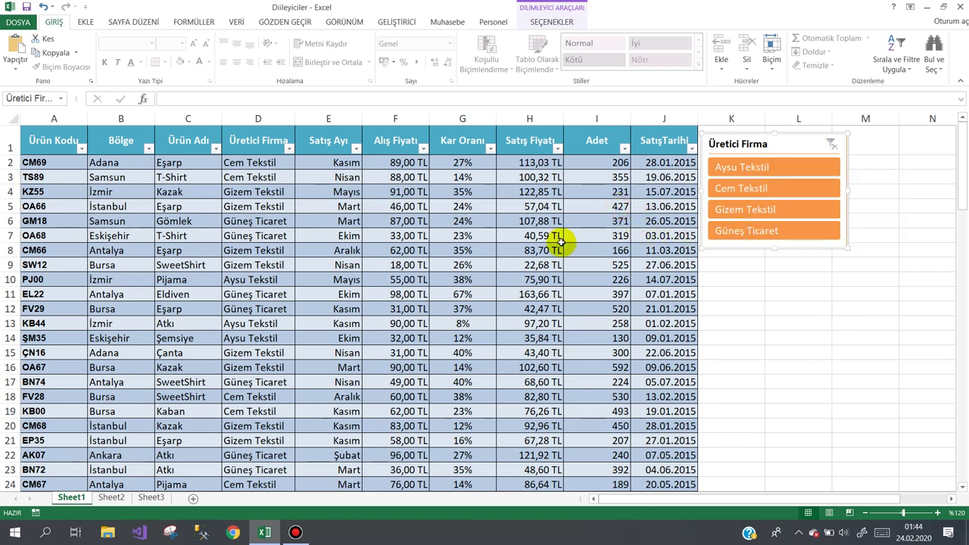
{"action": "left_click", "coordinate": [730, 280]}
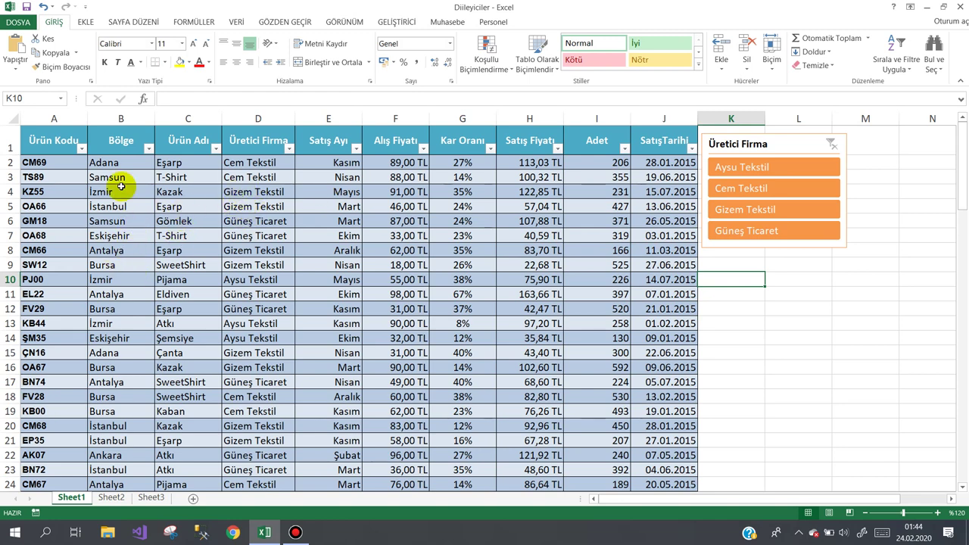
- Insert a Bölge slicer for Tablo1 via EKLE > Dilimleyici
{"action": "left_click", "coordinate": [299, 177]}
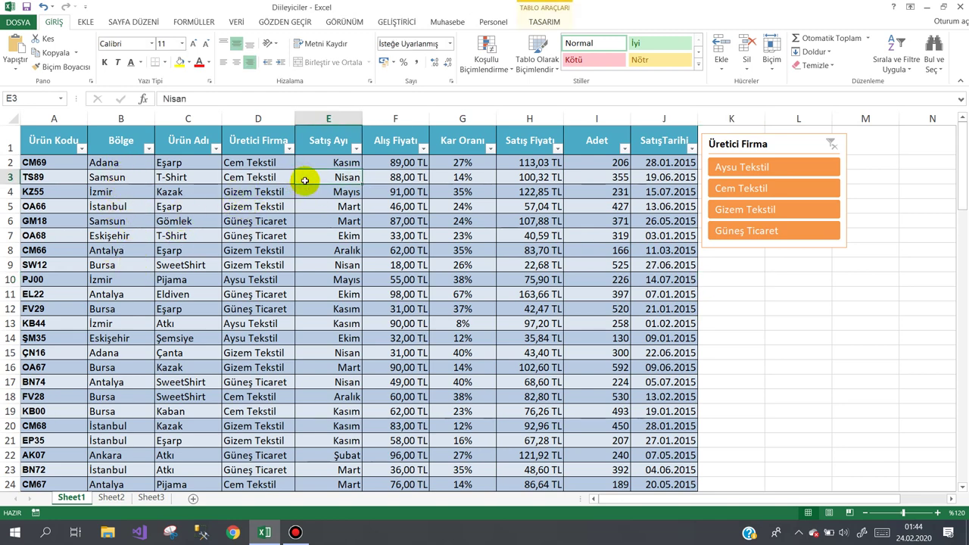
{"action": "left_click", "coordinate": [85, 22]}
{"action": "left_click", "coordinate": [590, 55]}
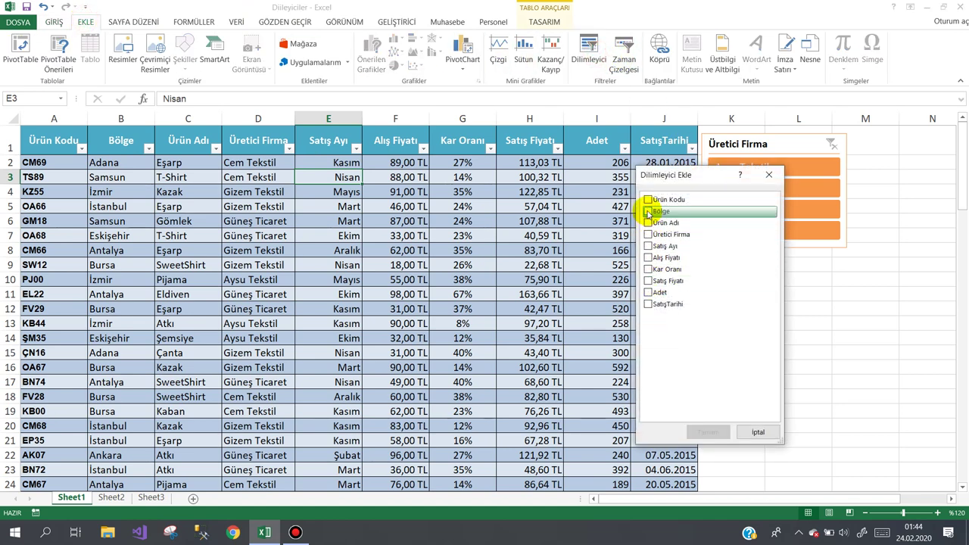
{"action": "left_click", "coordinate": [696, 432]}
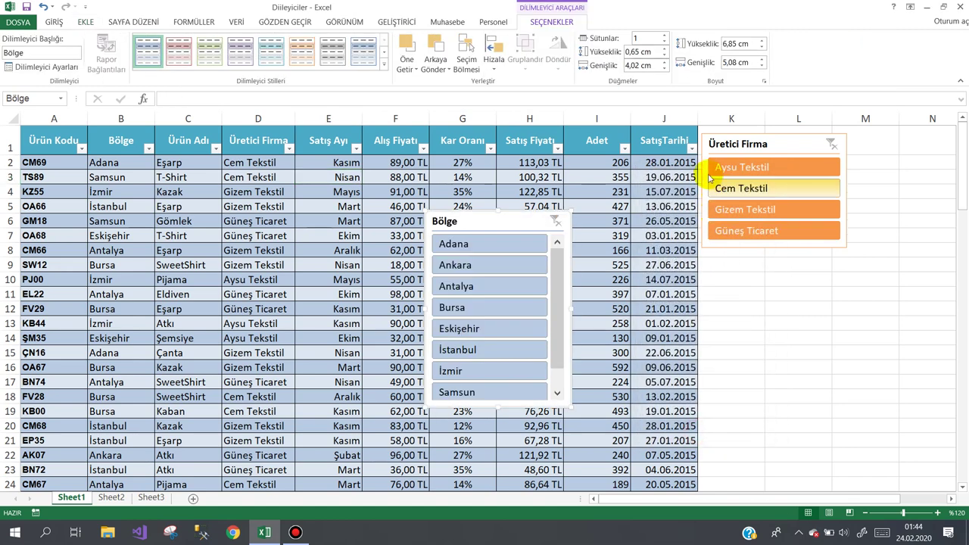
- Stack the Bölge slicer below Üretici Firma and filter to Ankara, Bursa, then İstanbul
{"action": "mouse_move", "coordinate": [459, 221]}
{"action": "left_mouse_down"}
{"action": "mouse_move", "coordinate": [748, 255]}
{"action": "mouse_move", "coordinate": [734, 267]}
{"action": "left_mouse_up"}
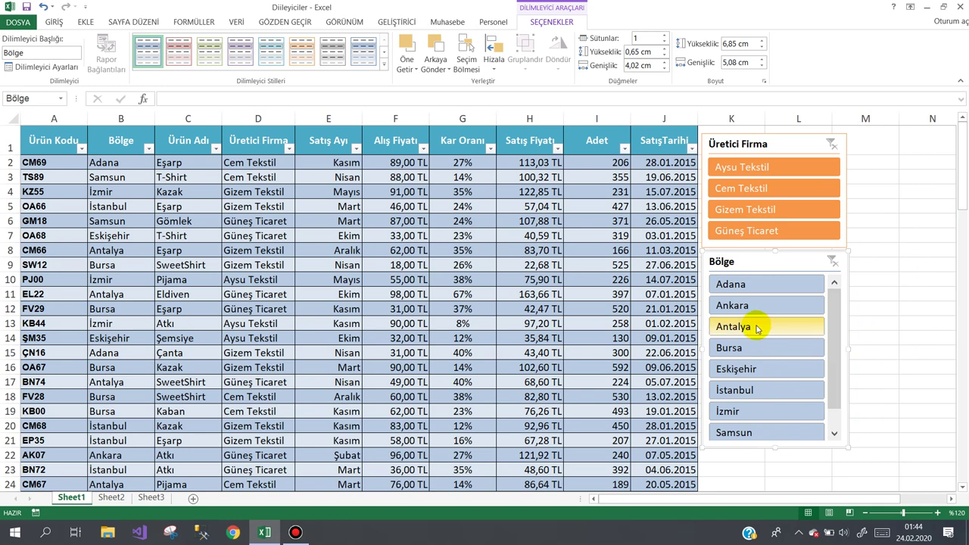
{"action": "left_click", "coordinate": [733, 305]}
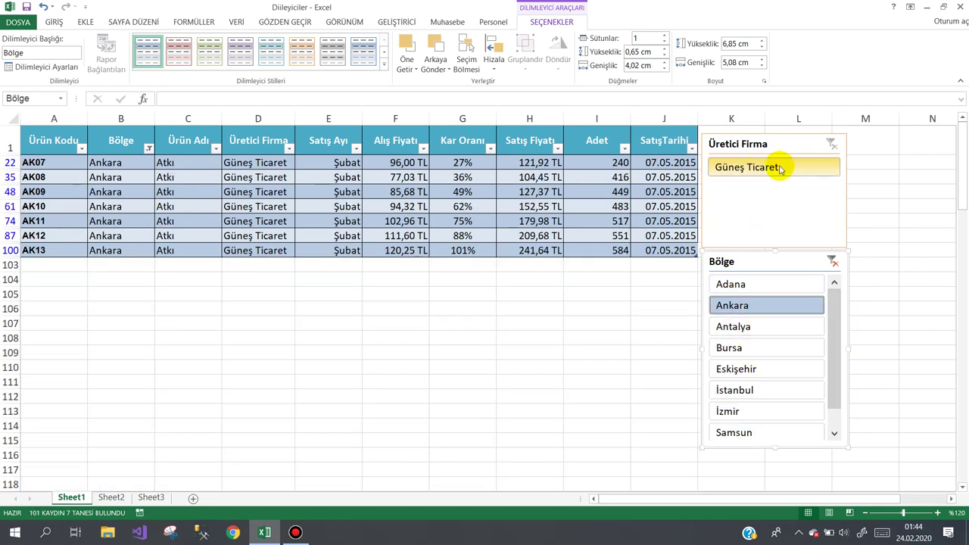
{"action": "left_click", "coordinate": [734, 348]}
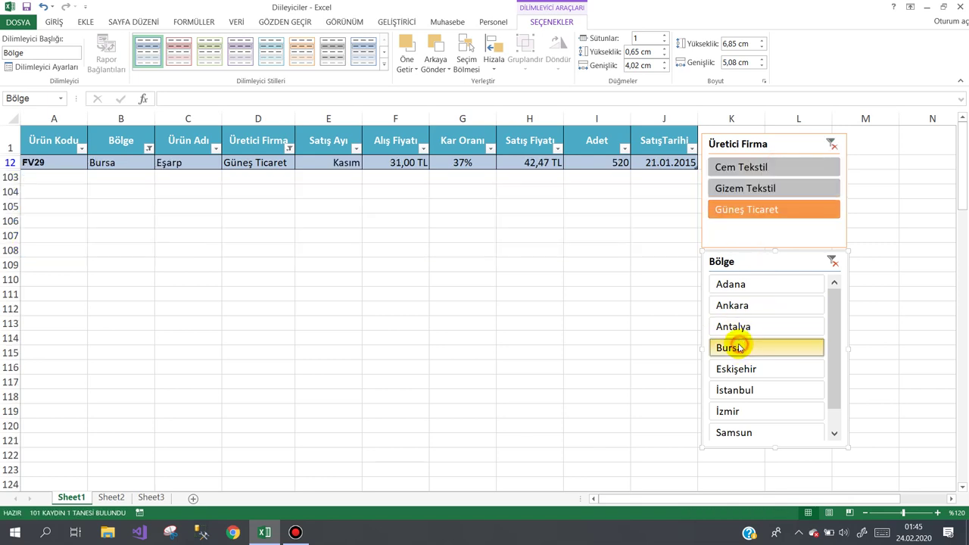
{"action": "left_click", "coordinate": [746, 390]}
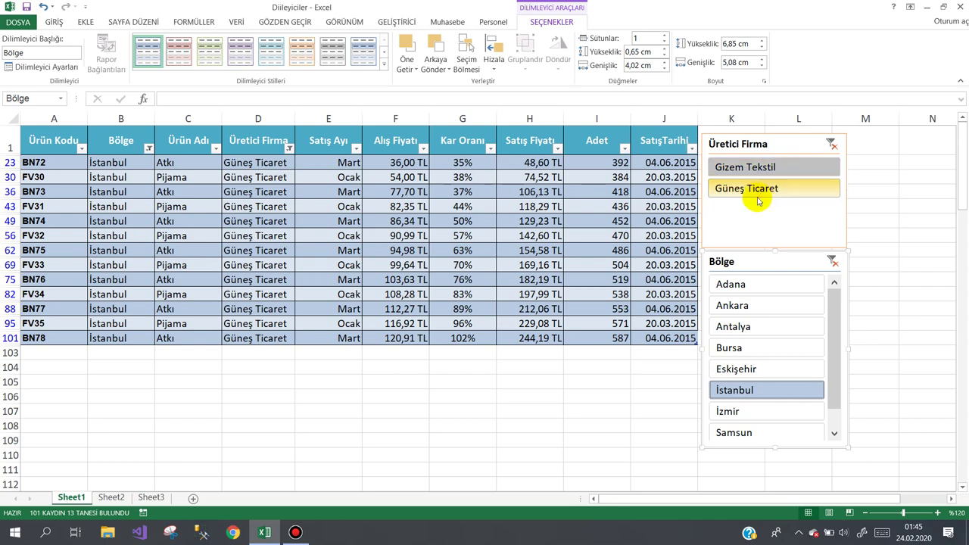
- Narrow to Gizem Tekstil, switch to Güneş Ticaret, then clear the Bölge filter
{"action": "left_click", "coordinate": [742, 168]}
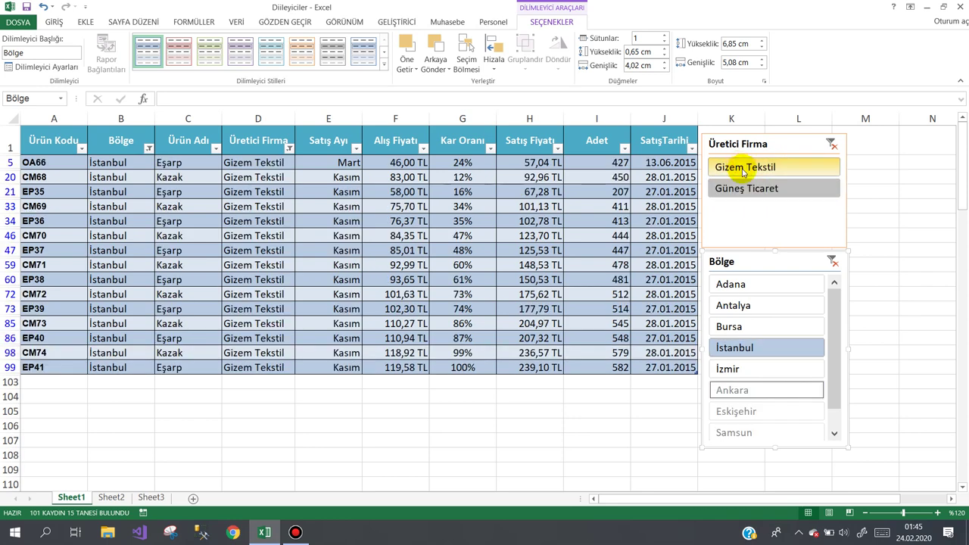
{"action": "left_click", "coordinate": [743, 188]}
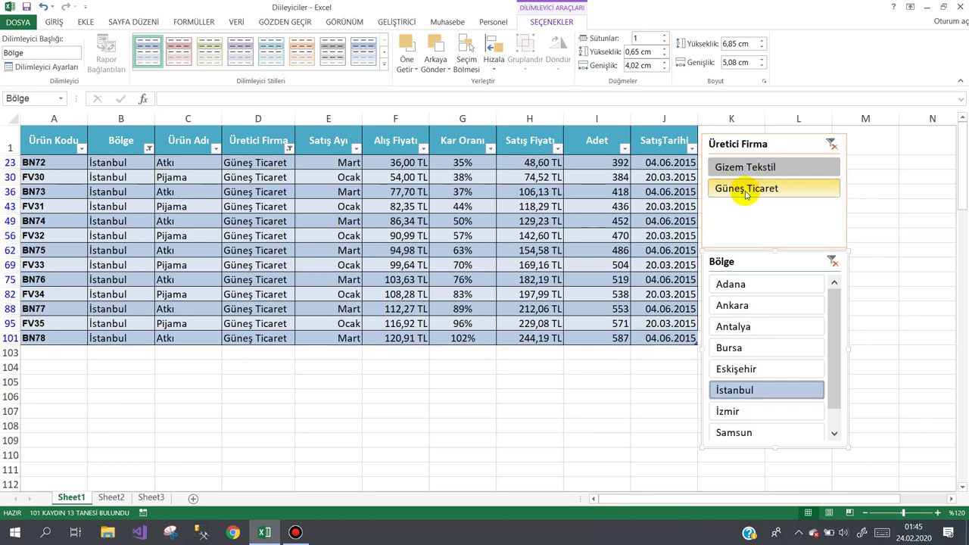
{"action": "left_click", "coordinate": [833, 261]}
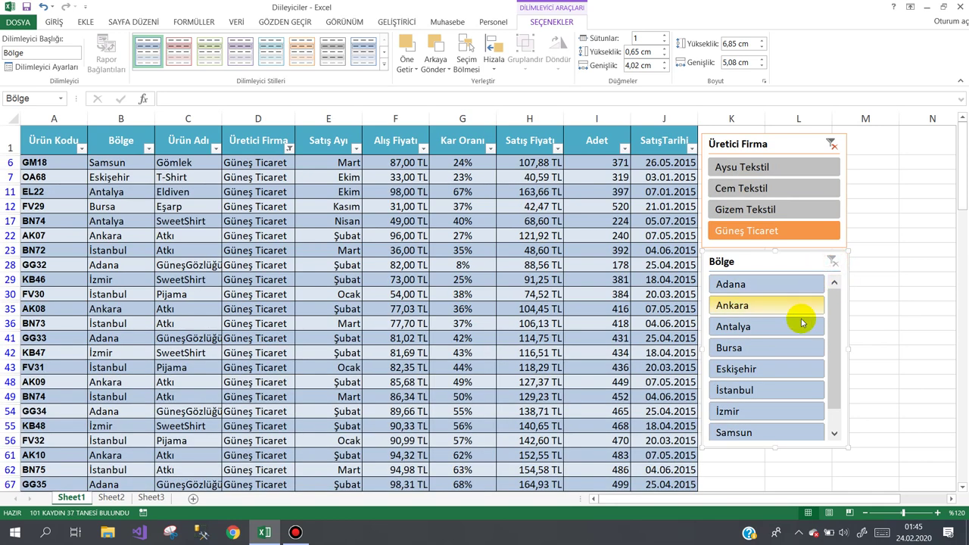
- Clear the firm filter and filter the table to Adana sales
{"action": "left_click", "coordinate": [832, 144]}
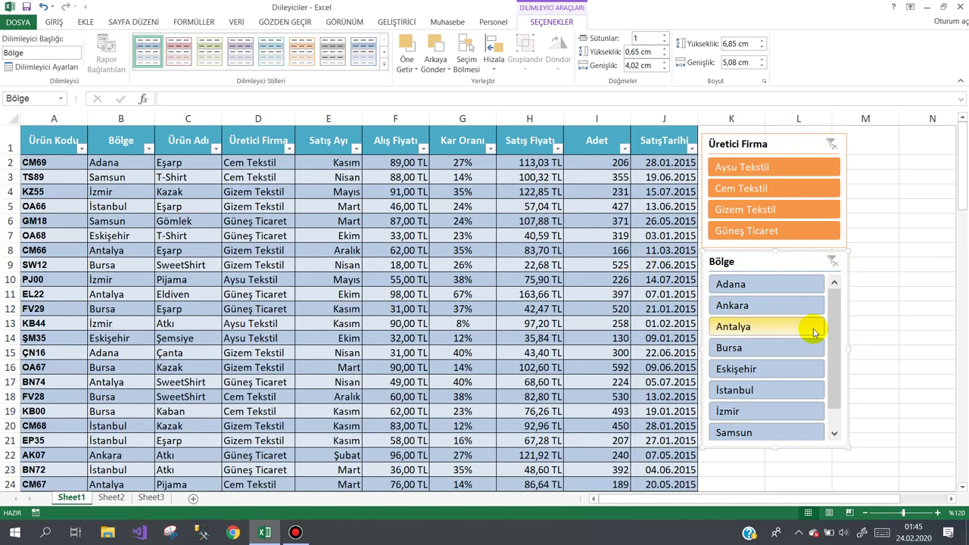
{"action": "scroll", "coordinate": [795, 337], "scroll_direction": "down", "scroll_amount": 1}
{"action": "scroll", "coordinate": [757, 334], "scroll_direction": "up", "scroll_amount": 1}
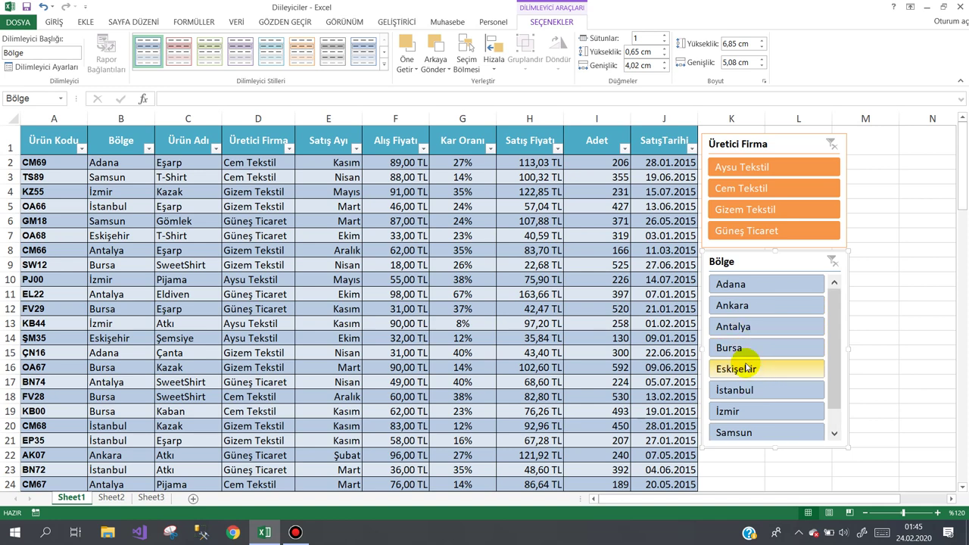
{"action": "left_click", "coordinate": [736, 290]}
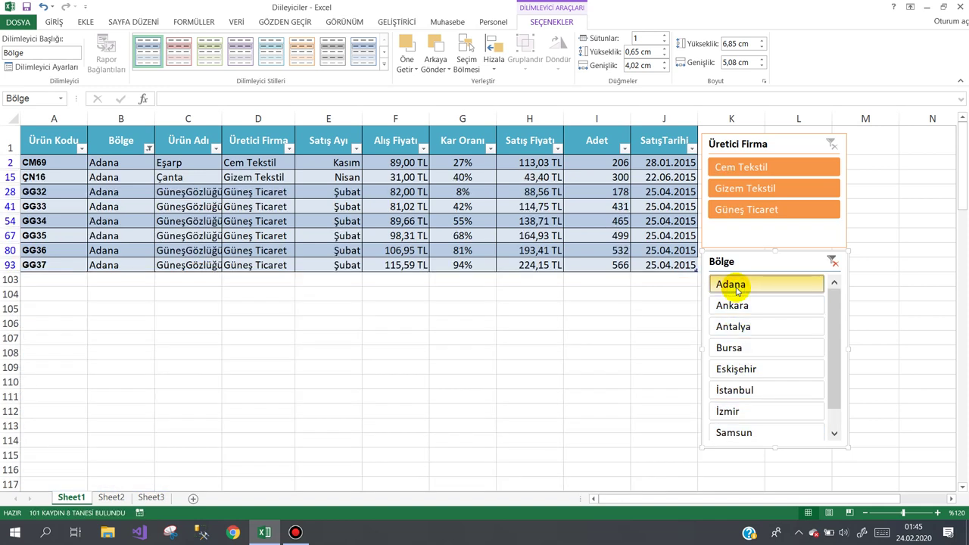
- Filter Adana sales by Cem Tekstil, Gizem Tekstil, then Güneş Ticaret, and clear both slicer filters
{"action": "left_click", "coordinate": [743, 167]}
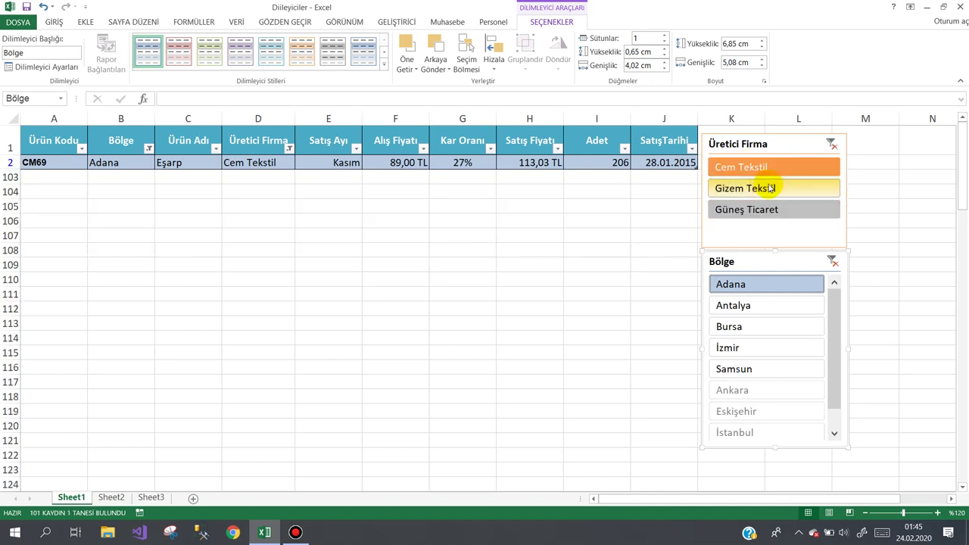
{"action": "left_click", "coordinate": [761, 188]}
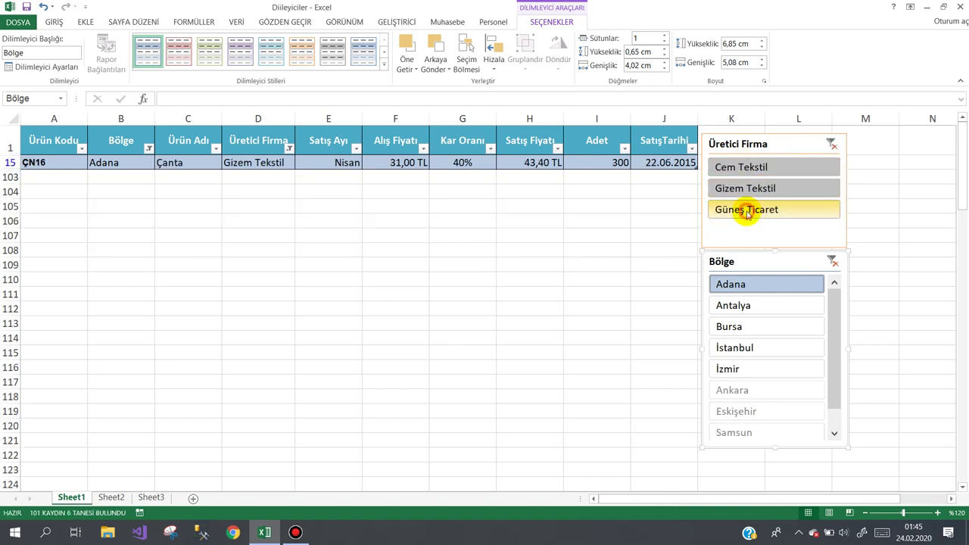
{"action": "left_click", "coordinate": [748, 211]}
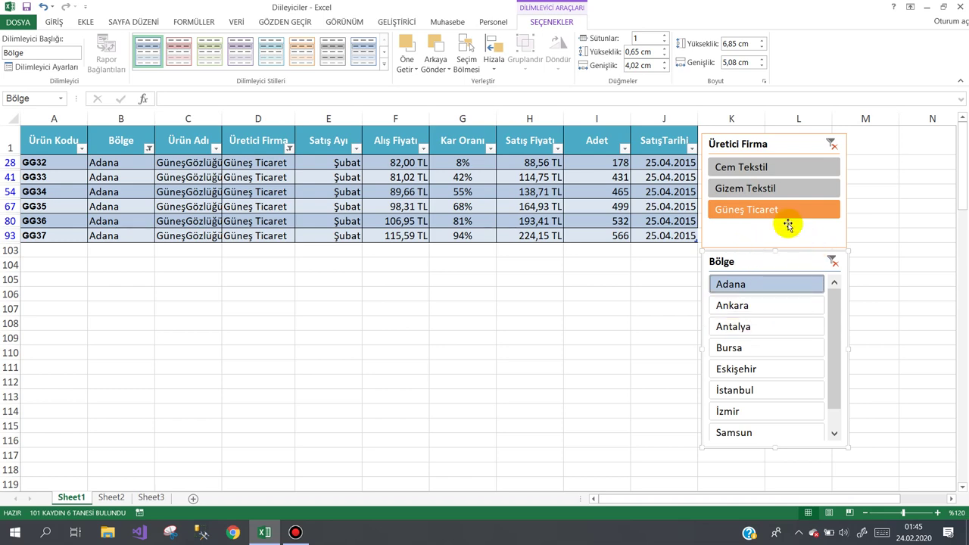
{"action": "left_click", "coordinate": [834, 261]}
{"action": "left_click", "coordinate": [833, 143]}
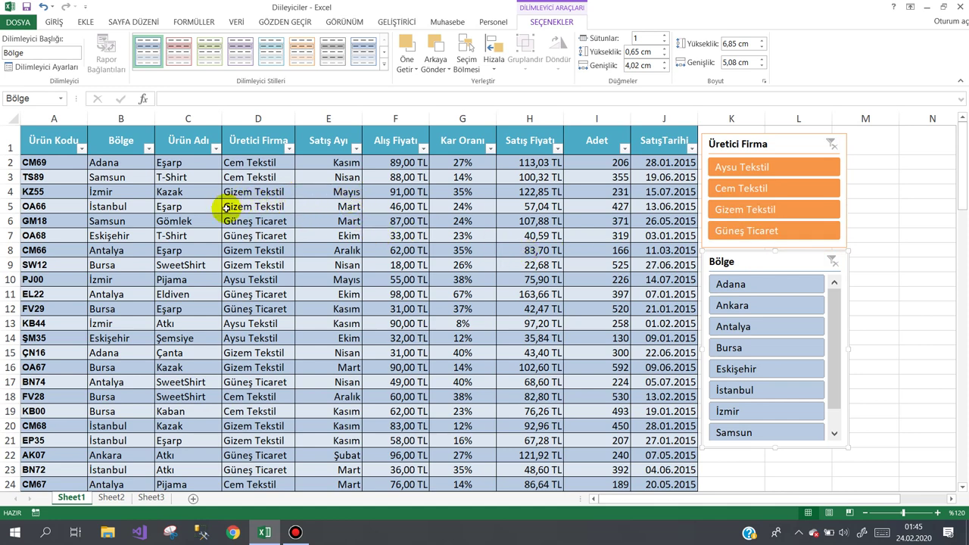
- Open the Bölge slicer settings, cancel without changes, and return to the table cells
{"action": "left_click", "coordinate": [46, 68]}
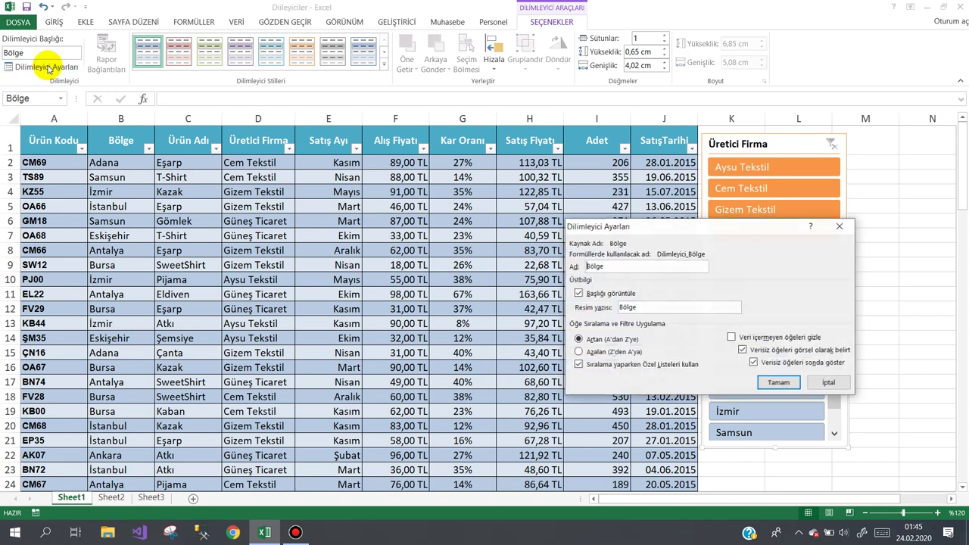
{"action": "left_click", "coordinate": [841, 383]}
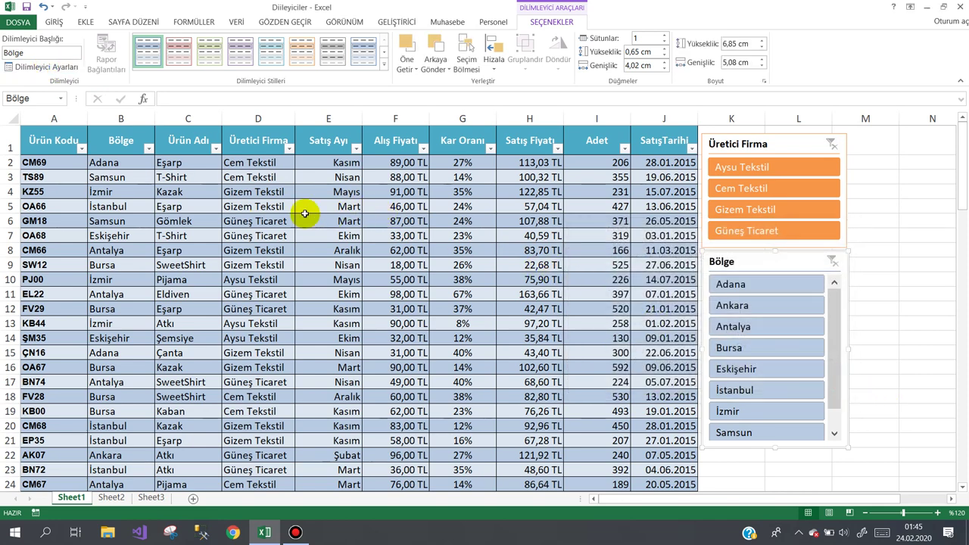
{"action": "left_click", "coordinate": [285, 179]}
{"action": "left_click", "coordinate": [179, 200]}
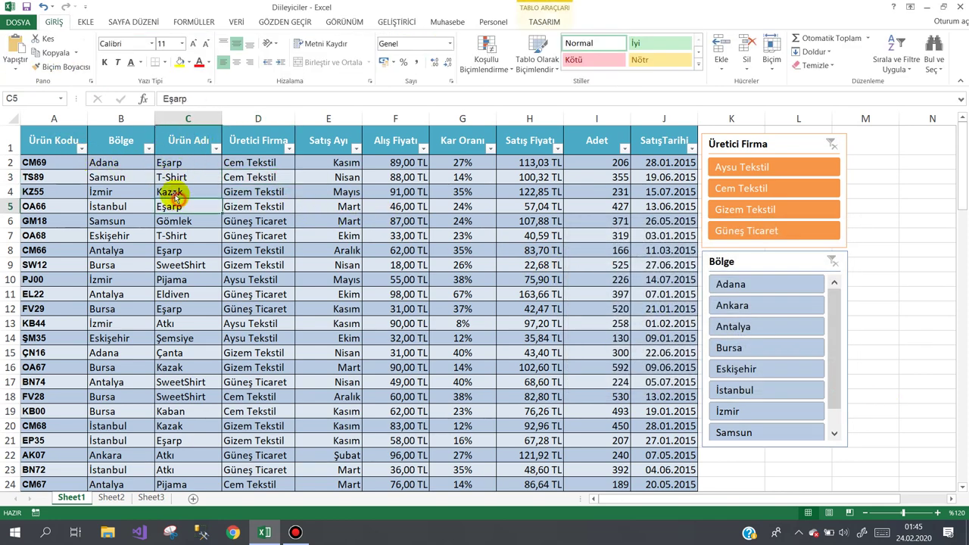
- Select header cell A1 and check the Sort & Filter options without applying any
{"action": "left_click", "coordinate": [34, 144]}
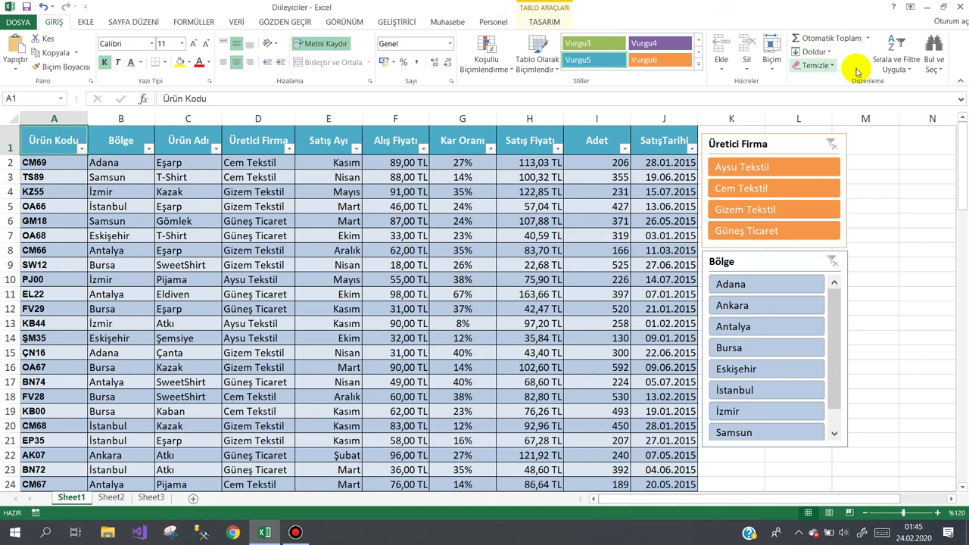
{"action": "left_click", "coordinate": [890, 61]}
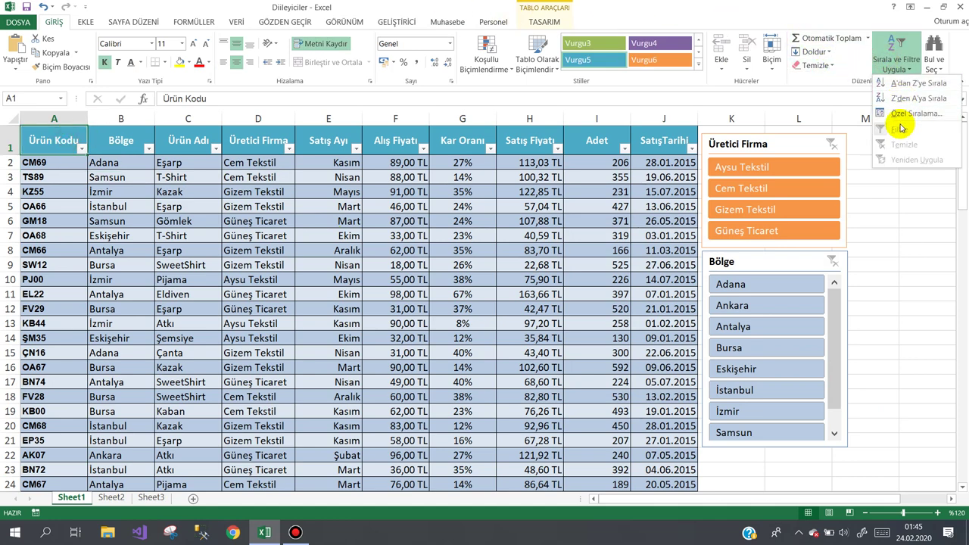
{"action": "left_click", "coordinate": [415, 227]}
- Filter to Aysu, then Gizem Tekstil in İstanbul, then clear both slicers to show all rows
{"action": "left_click", "coordinate": [727, 167]}
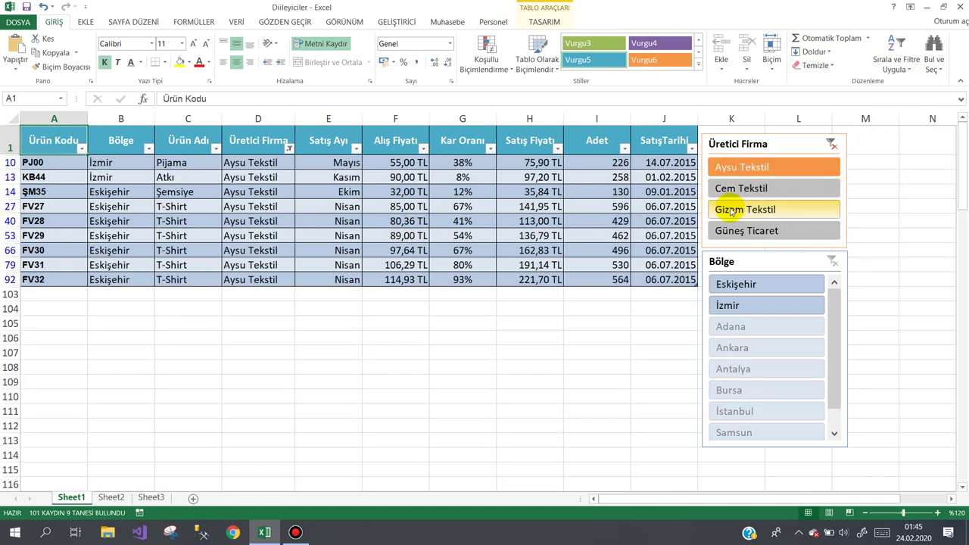
{"action": "left_click", "coordinate": [742, 210]}
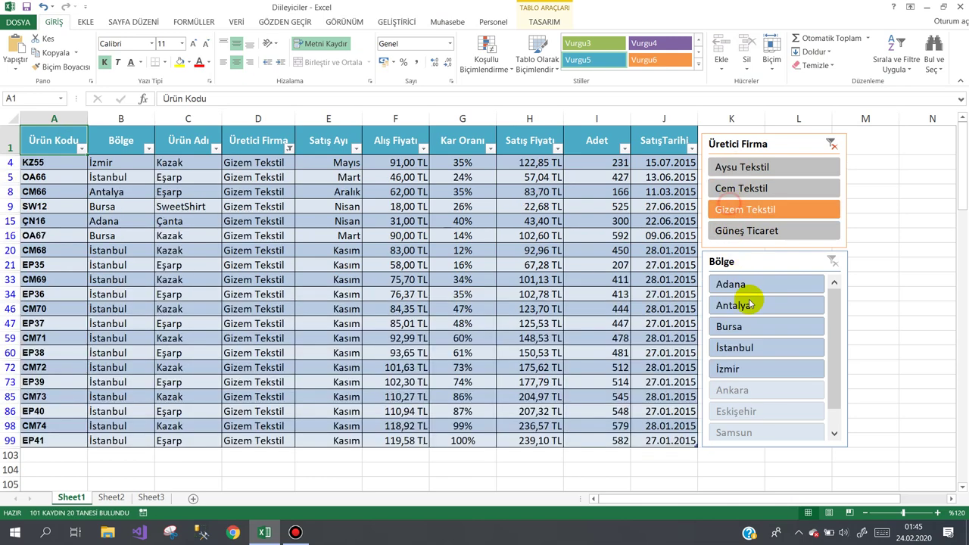
{"action": "left_click", "coordinate": [746, 346]}
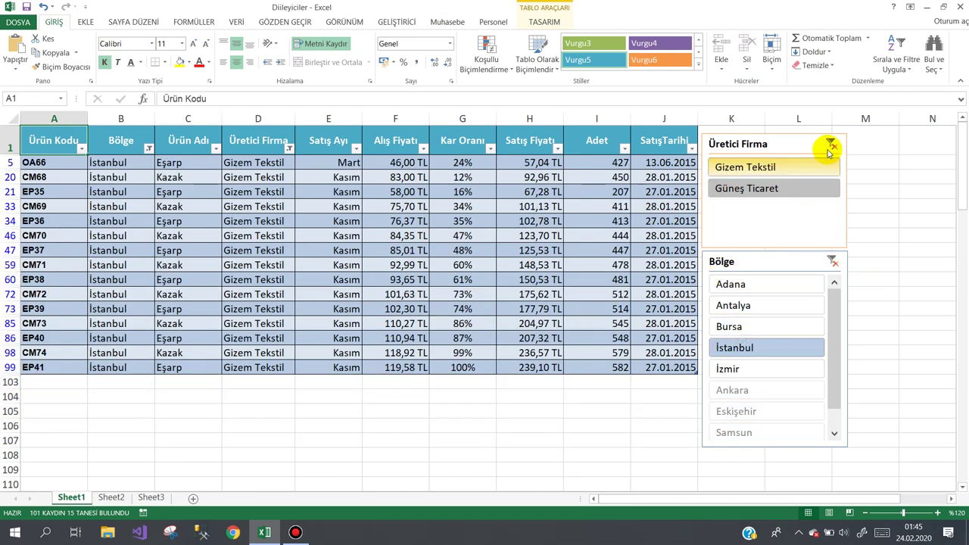
{"action": "left_click", "coordinate": [830, 145]}
{"action": "left_click", "coordinate": [833, 261]}
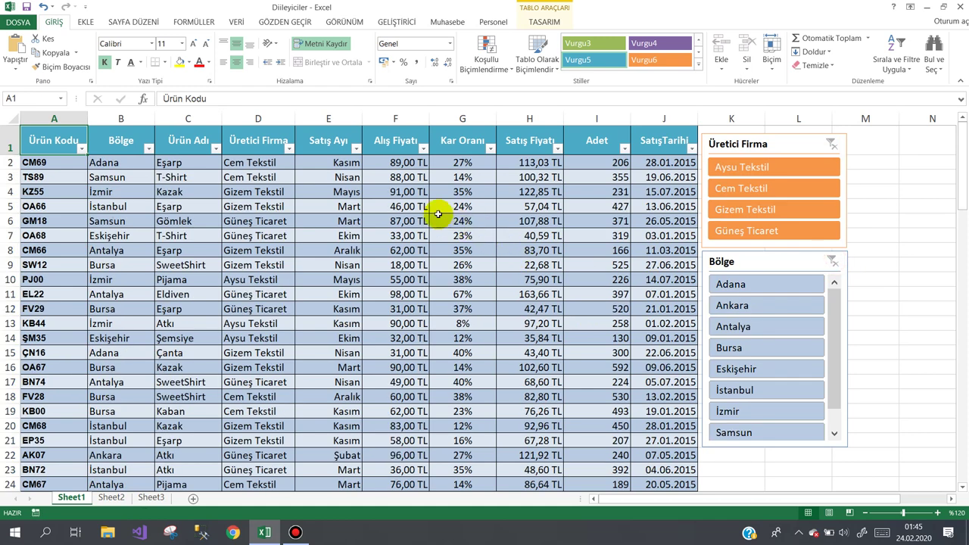
{"action": "left_click", "coordinate": [415, 206]}
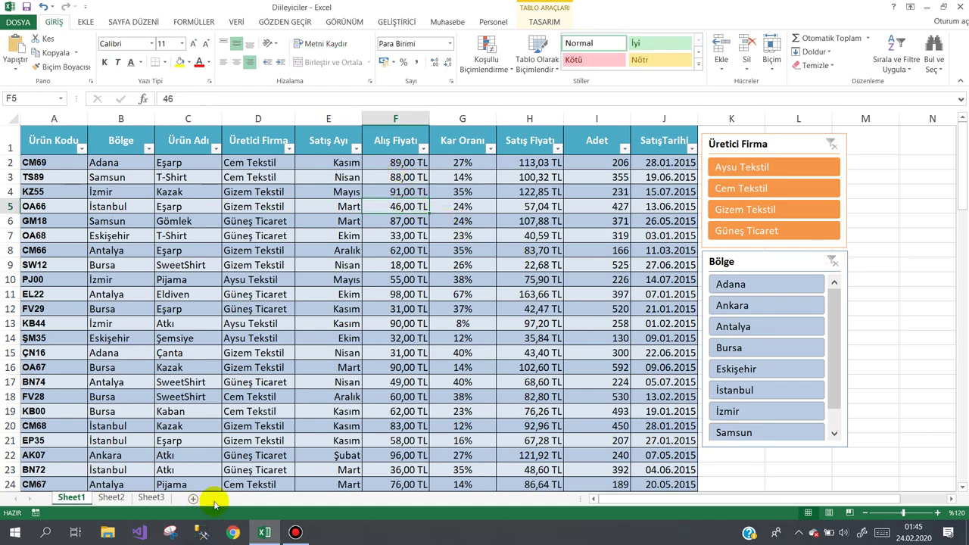
- Bring the Bandicam window up over Excel and nudge it slightly right
{"action": "left_click", "coordinate": [305, 527]}
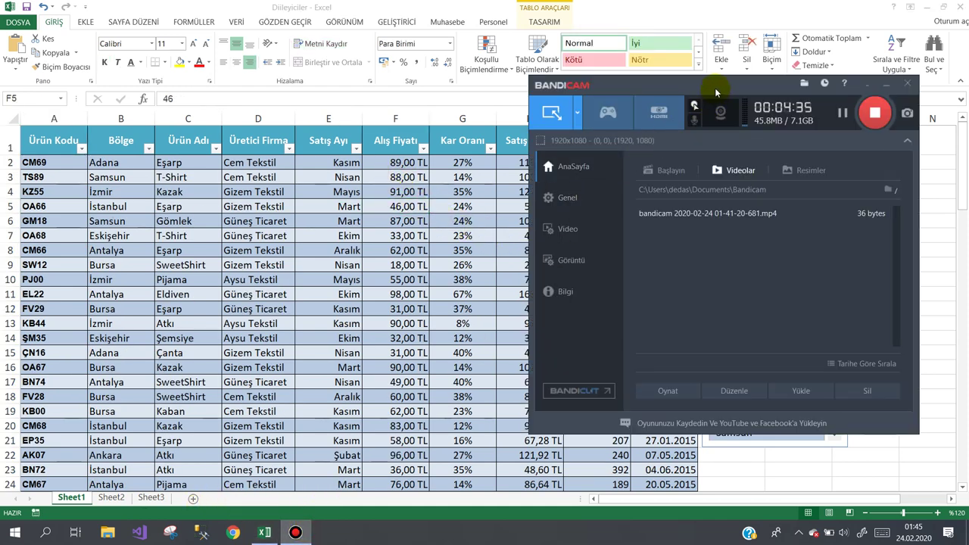
{"action": "left_click_drag", "start_coordinate": [716, 90], "coordinate": [734, 93]}
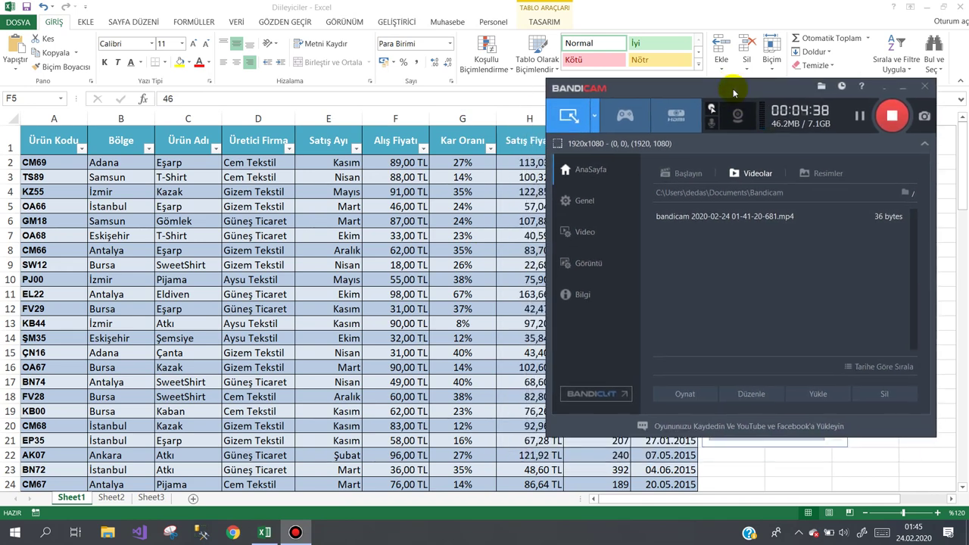
{"action": "left_click_drag", "start_coordinate": [724, 91], "coordinate": [735, 81]}
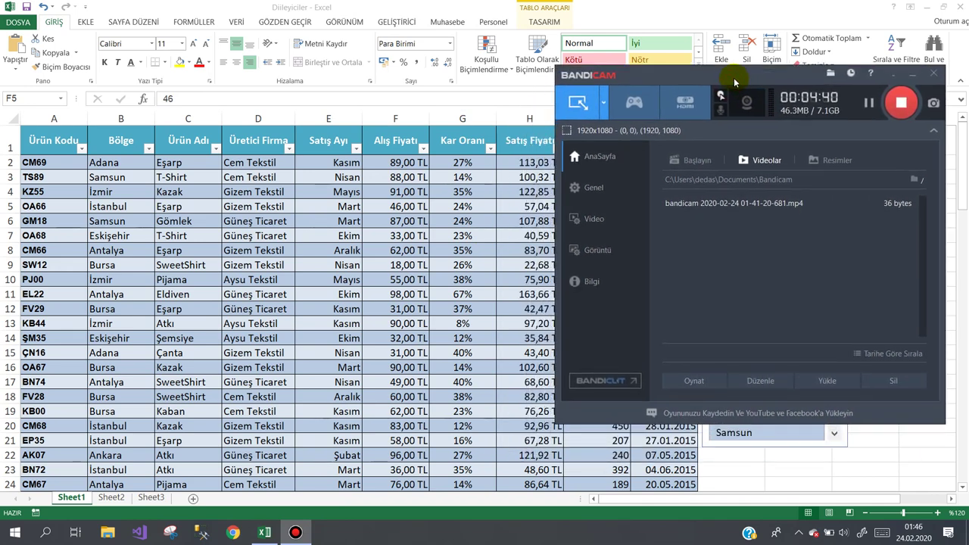